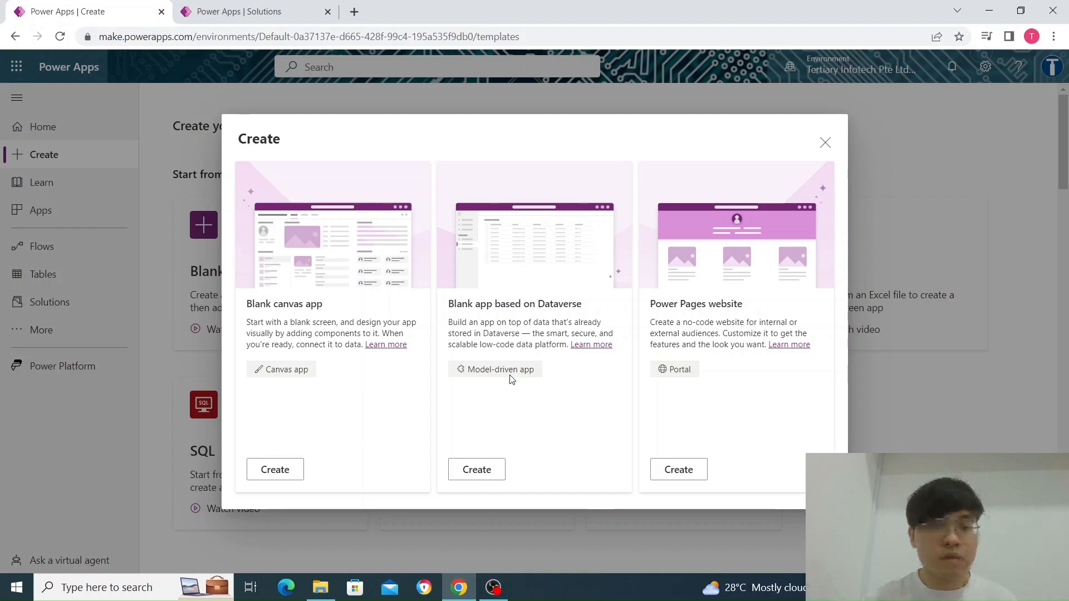
Open the Employee table inside the Demo MD app solution
left_click(266, 17)
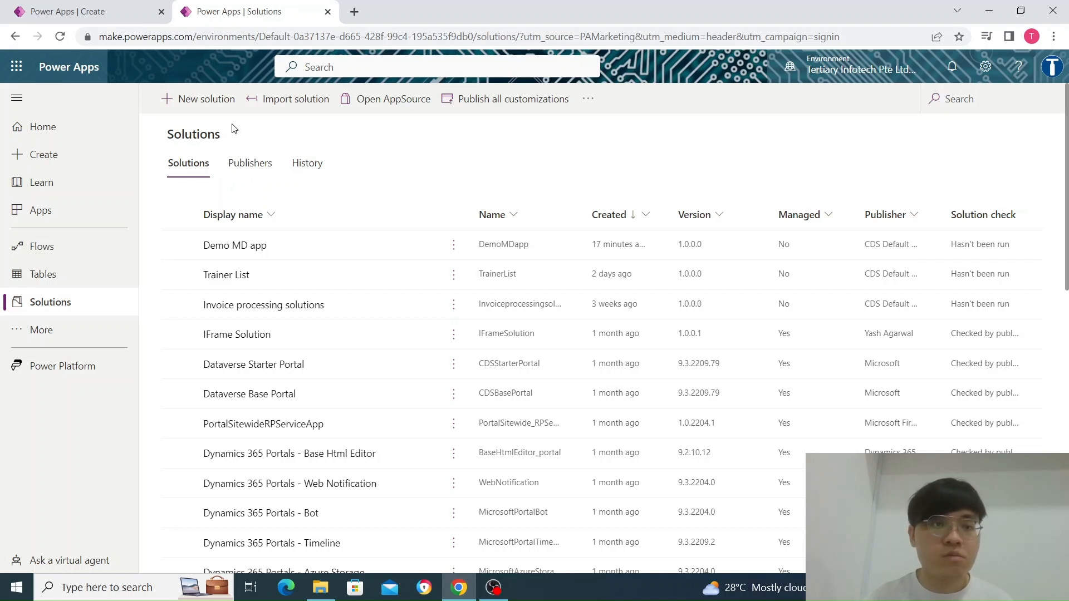
left_click(218, 101)
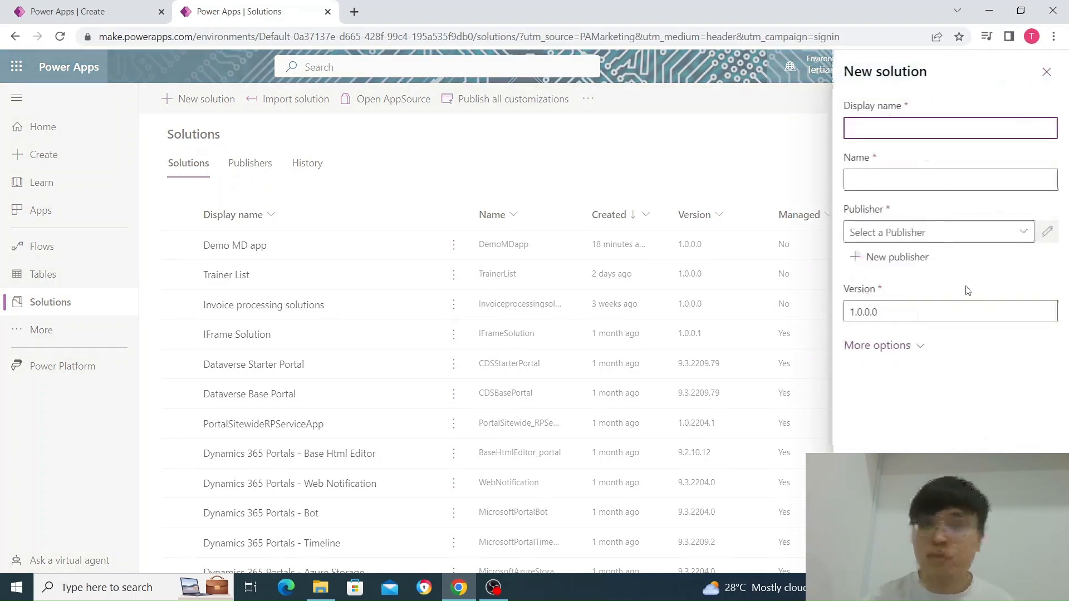
left_click(933, 553)
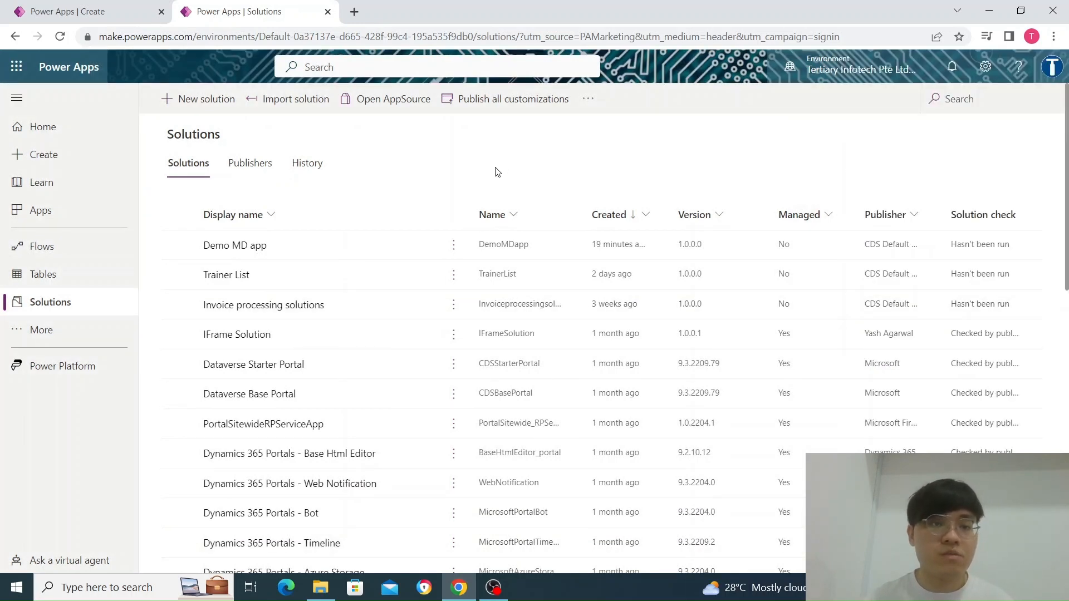
left_click(266, 247)
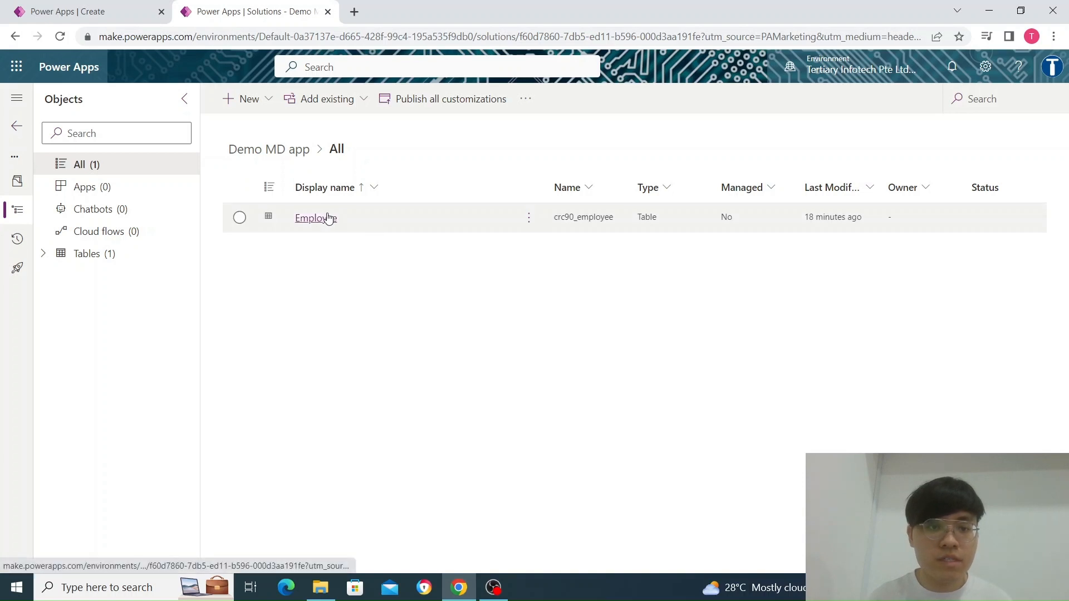
left_click(487, 212)
left_click(487, 212)
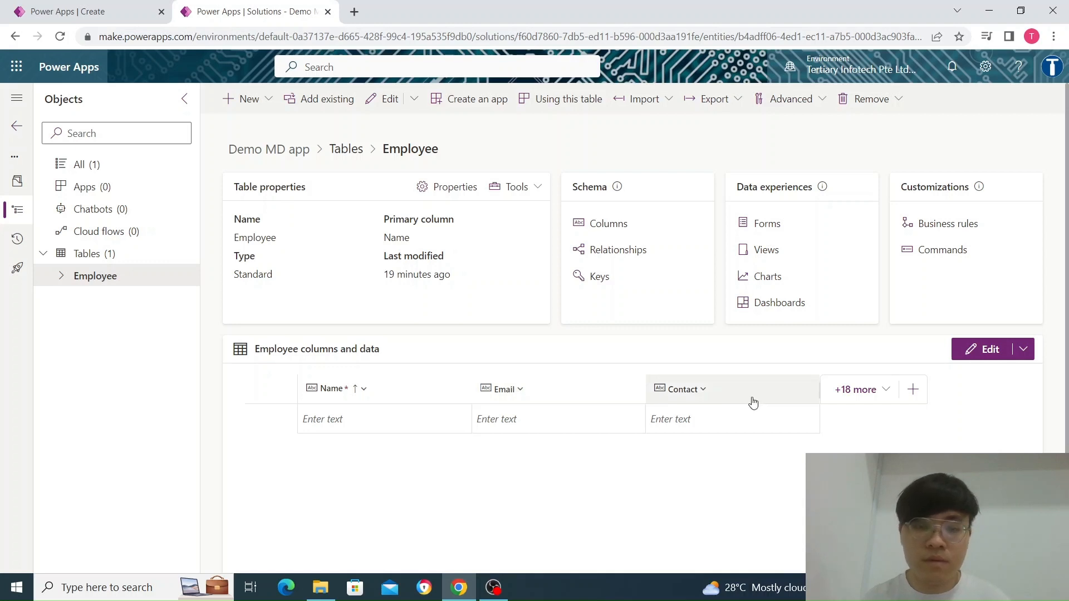
Add a single-line text column with the display name Role to the Employee table and save it
left_click(913, 390)
left_click(740, 160)
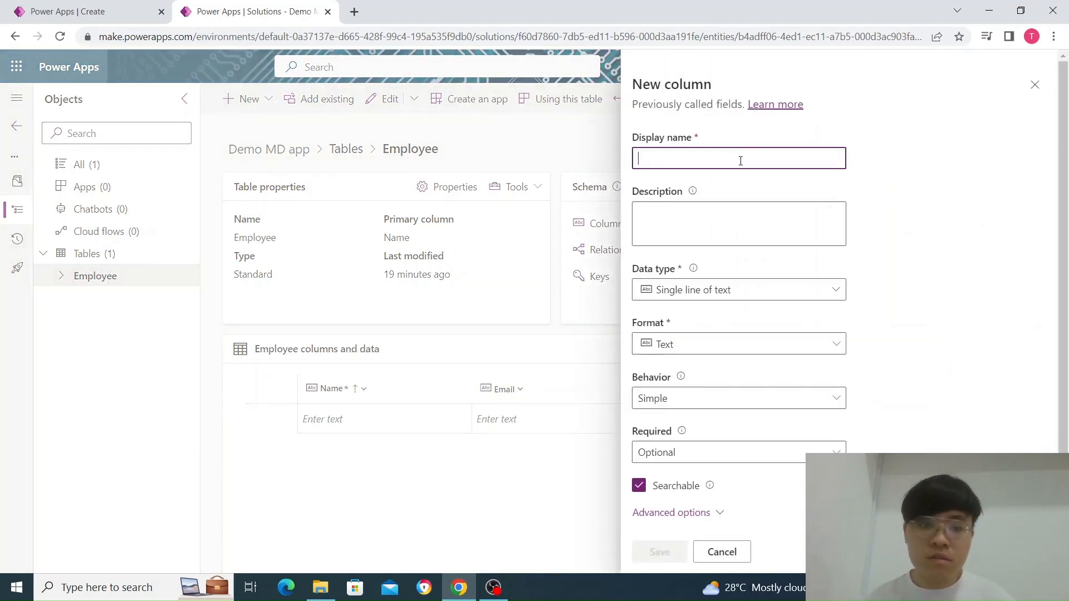
type("Role")
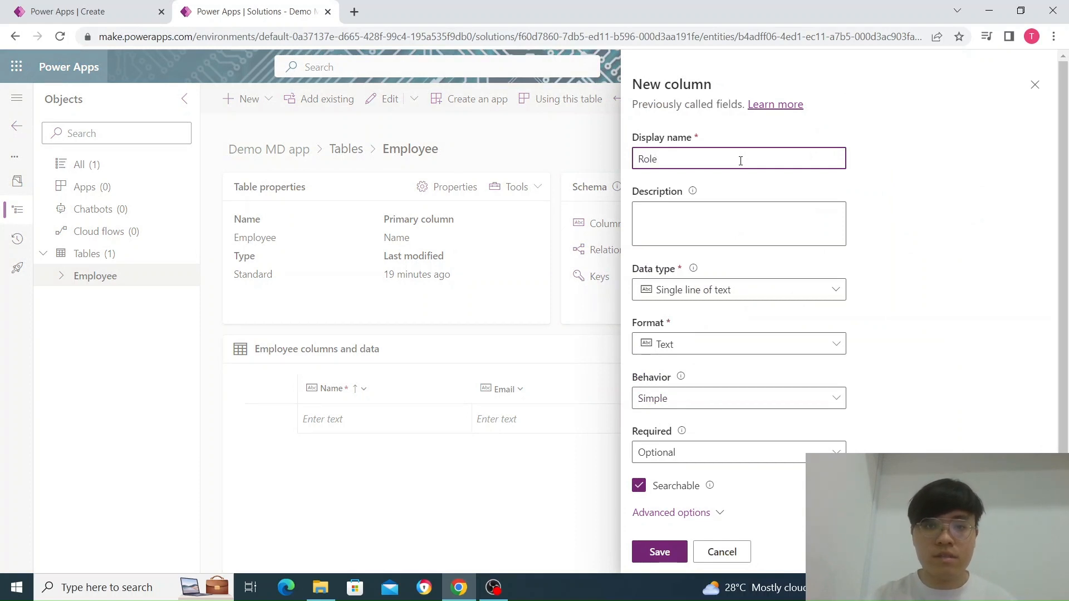
left_click(660, 552)
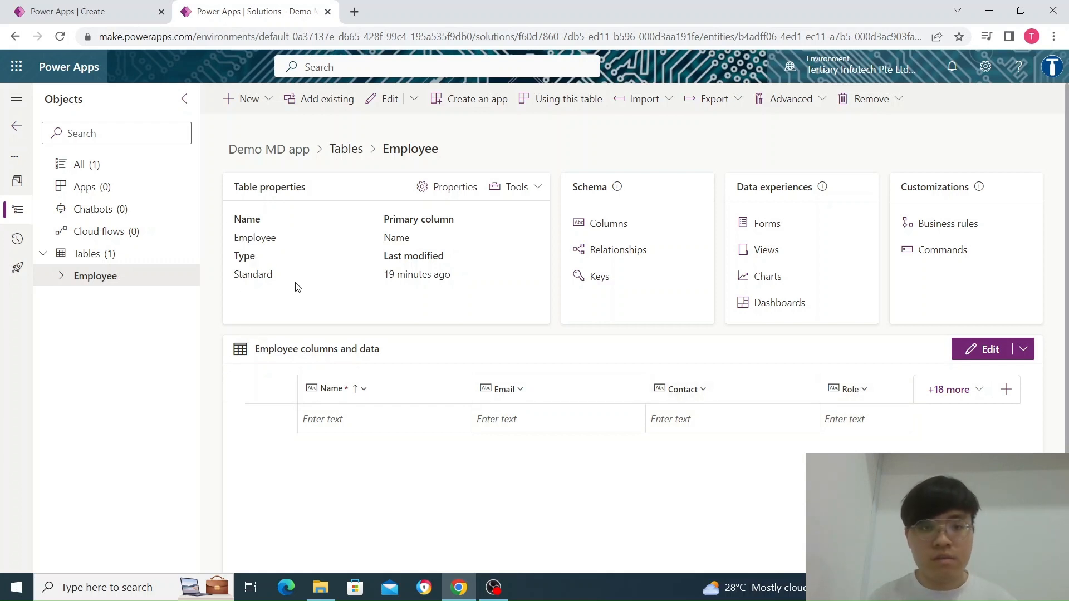
Create a blank Dataverse model-driven app named "demo app"
left_click(84, 7)
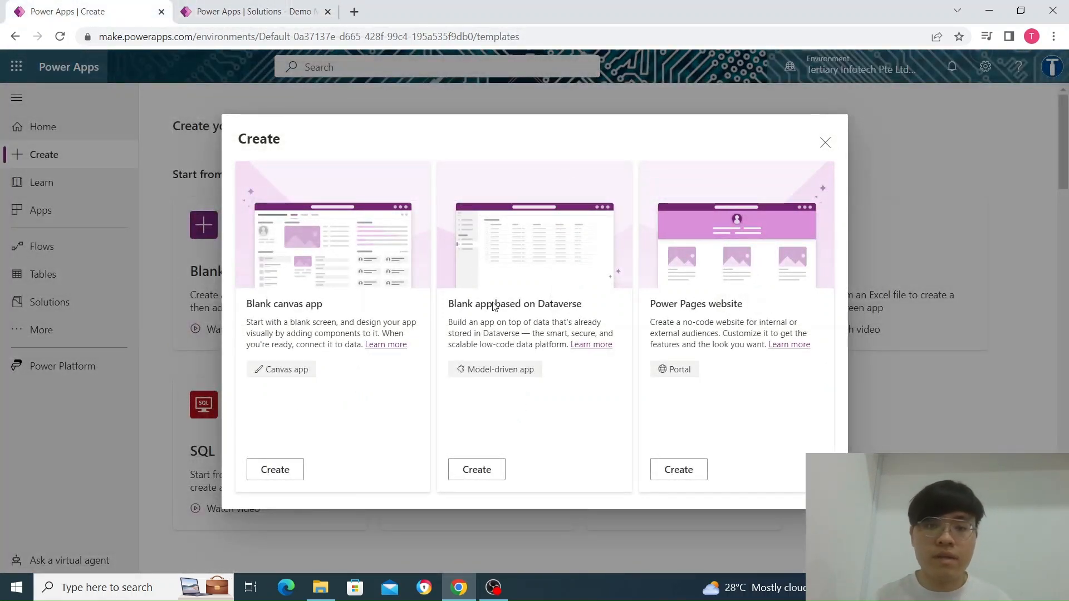
left_click(476, 470)
type("demo app")
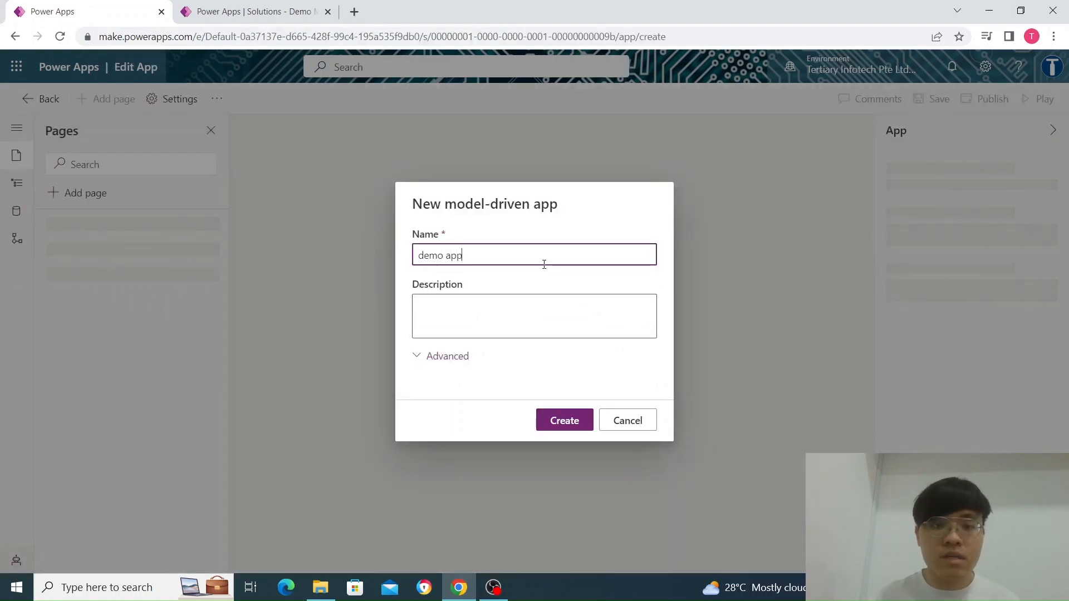
left_click(568, 420)
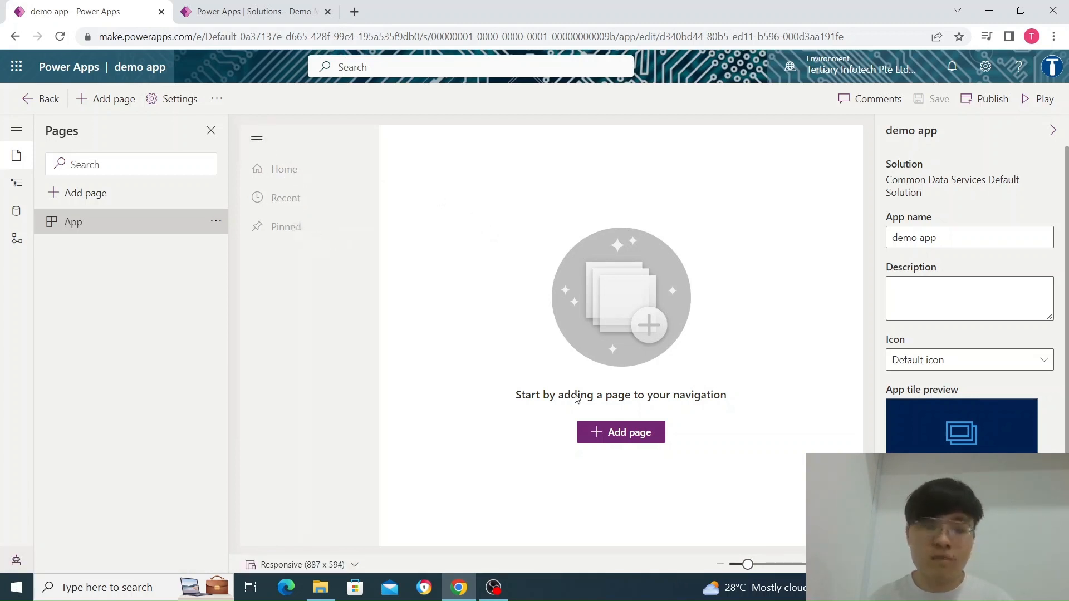
Add a Dataverse table page to the app based on the existing Employee table, with Show in navigation enabled
left_click(615, 440)
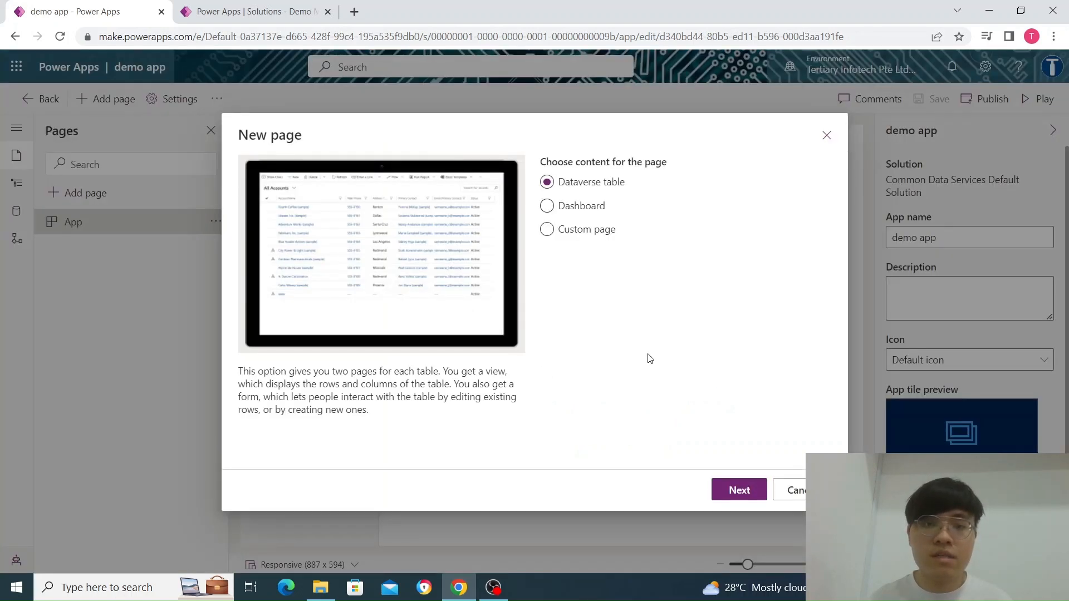
left_click(736, 493)
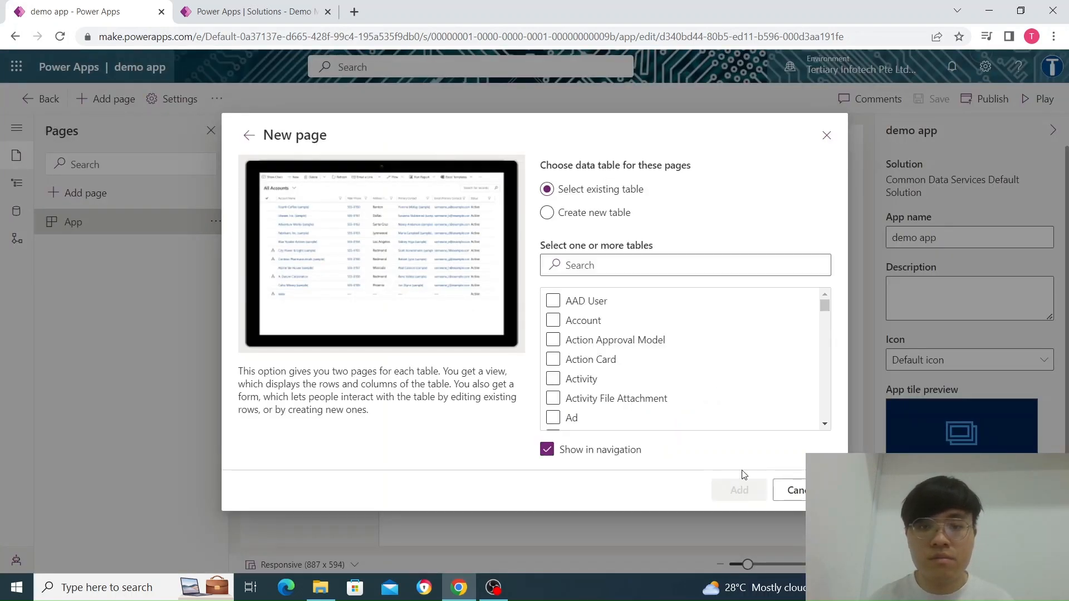
left_click(622, 265)
type("e")
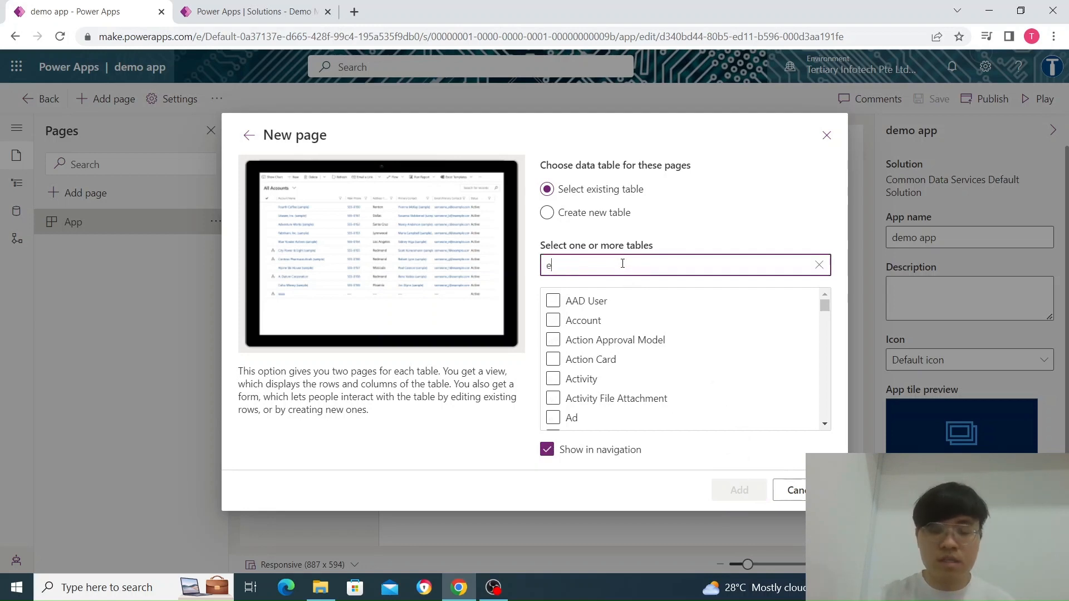
type("mployee")
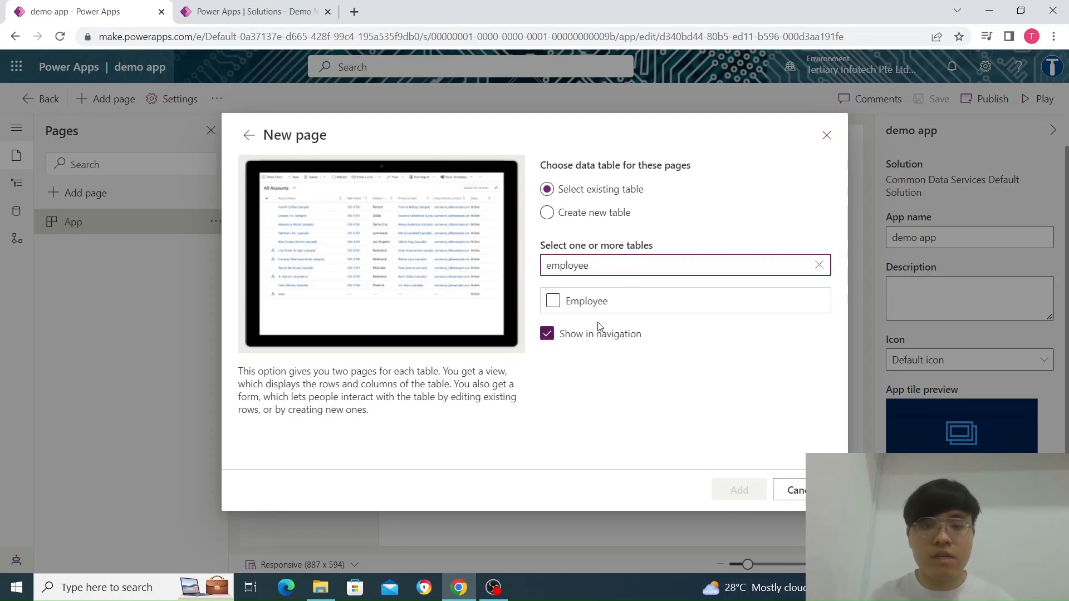
left_click(596, 303)
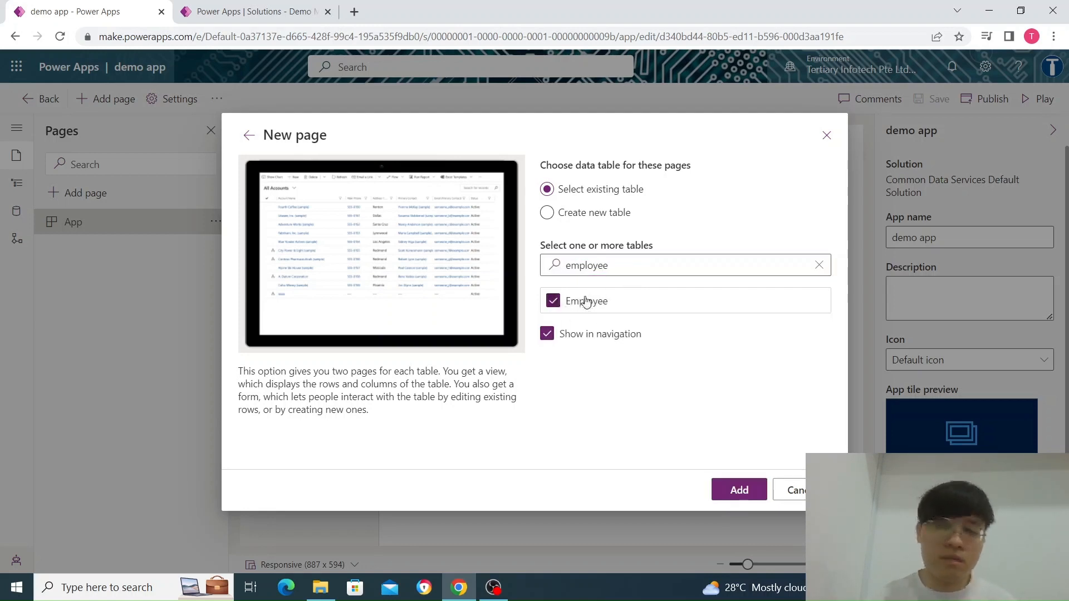
left_click(739, 490)
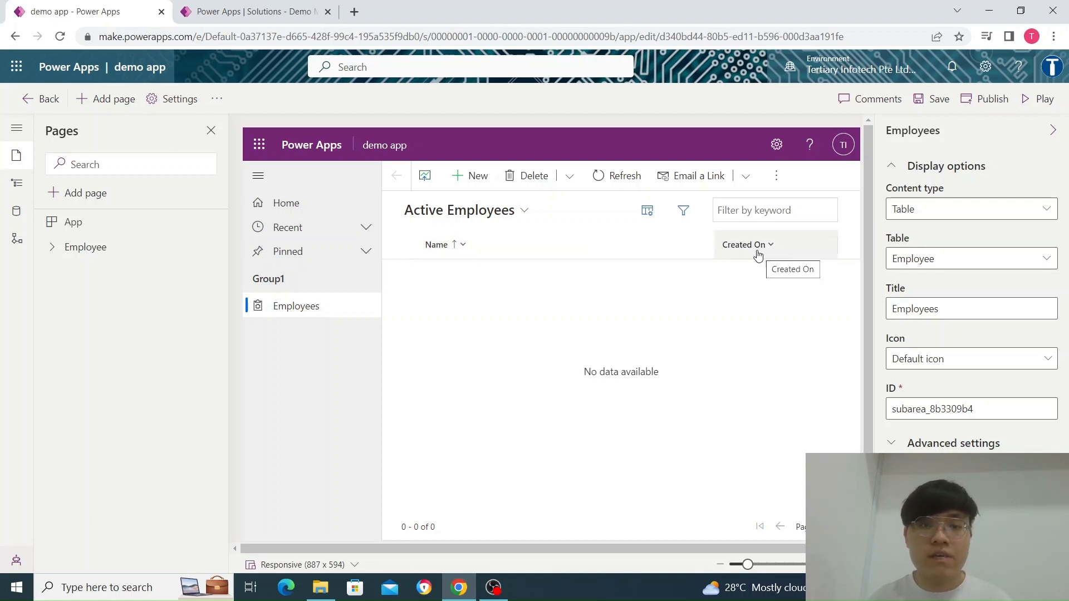
Publish demo app and run it in play mode
left_click(256, 11)
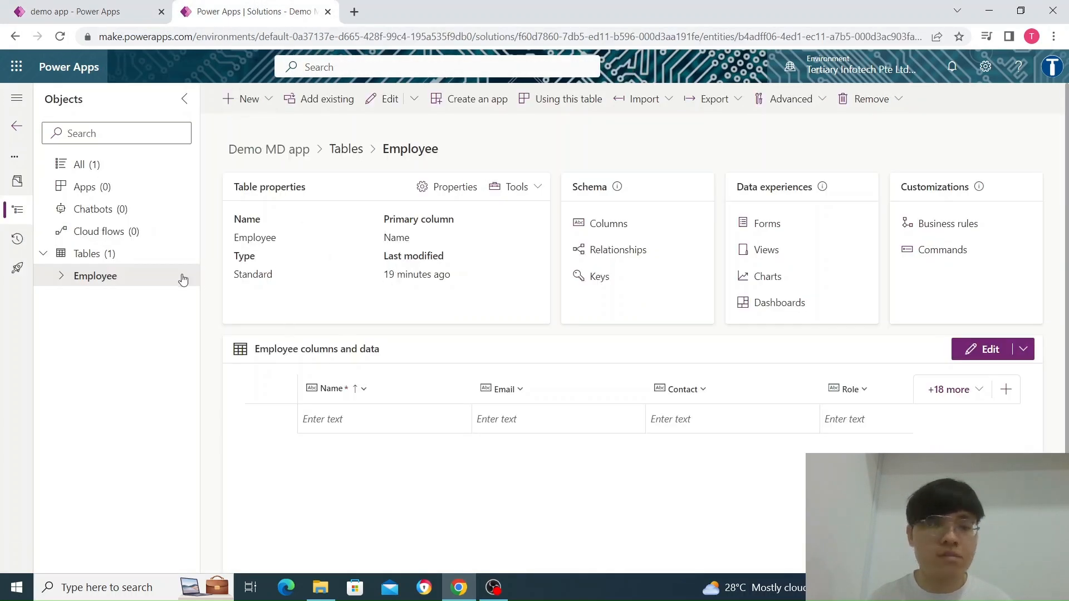
left_click(124, 5)
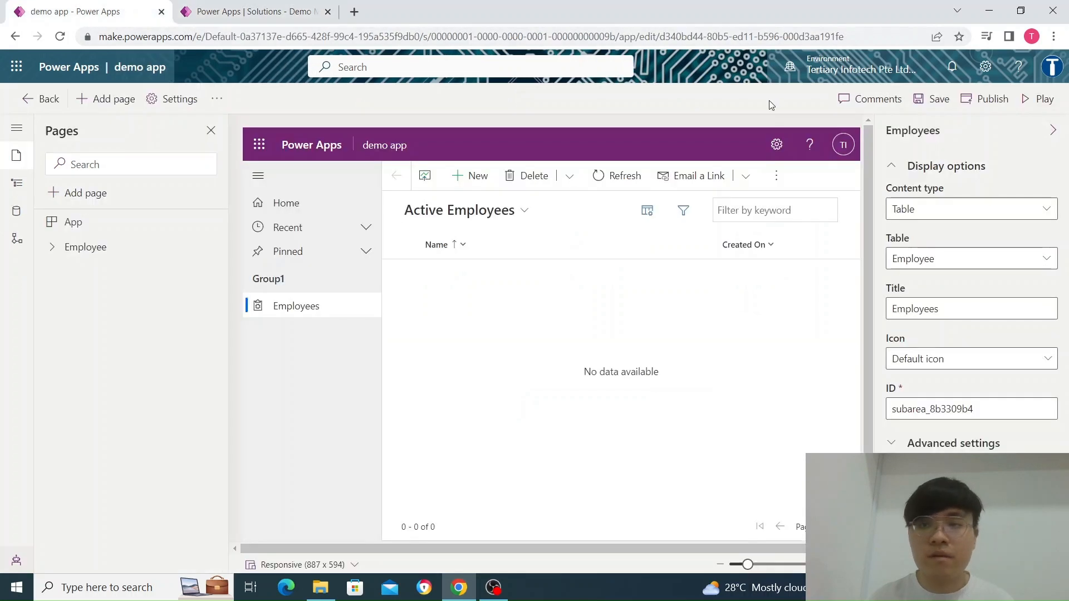
left_click(1000, 105)
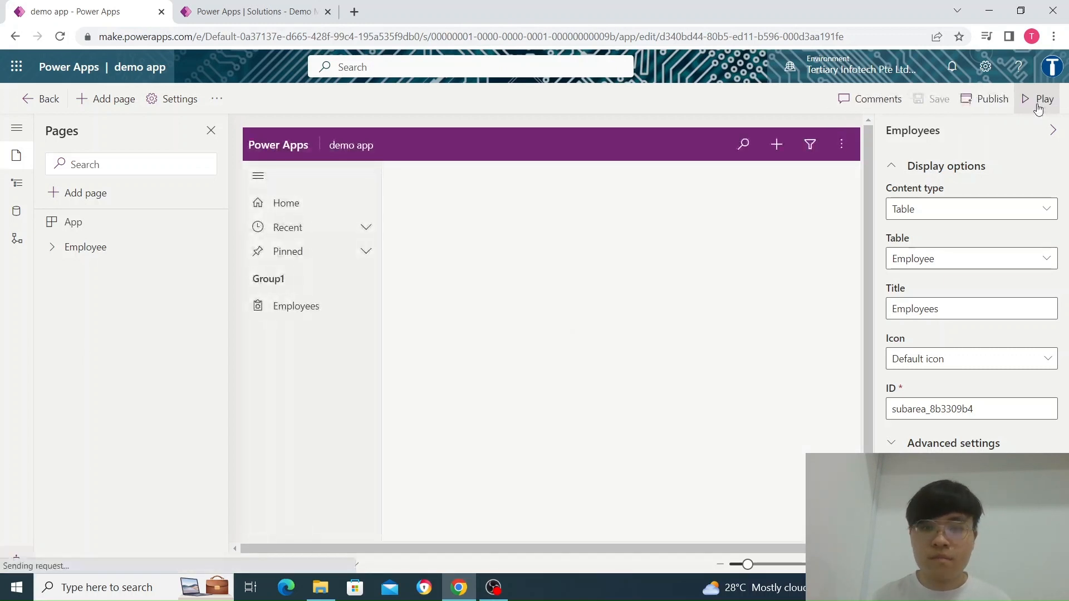
left_click(1039, 106)
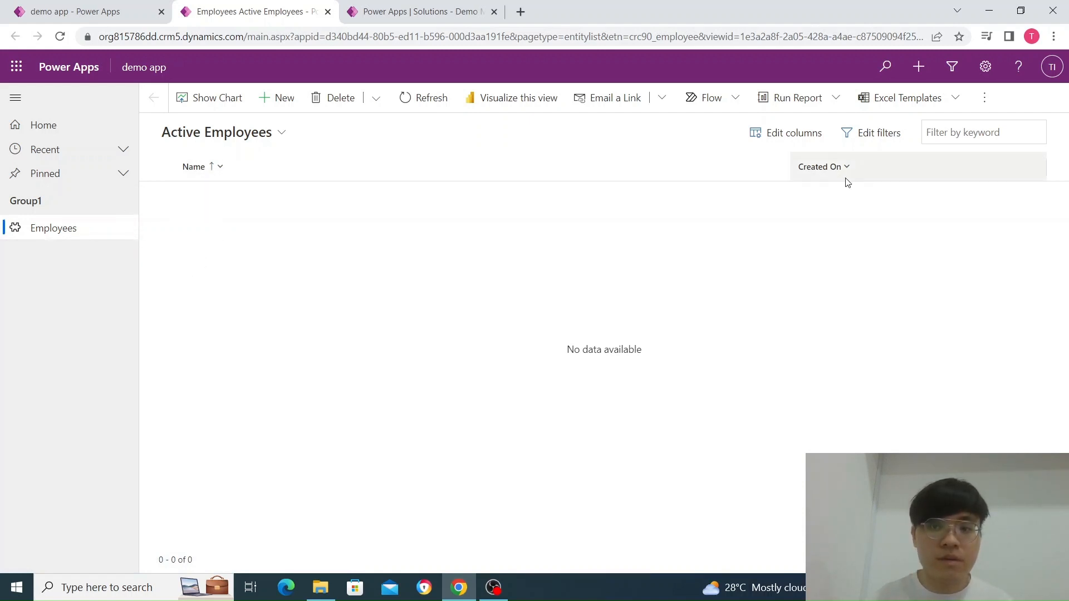
Open the Employee table's Active Employees view for editing and remove its Created On column
left_click(414, 11)
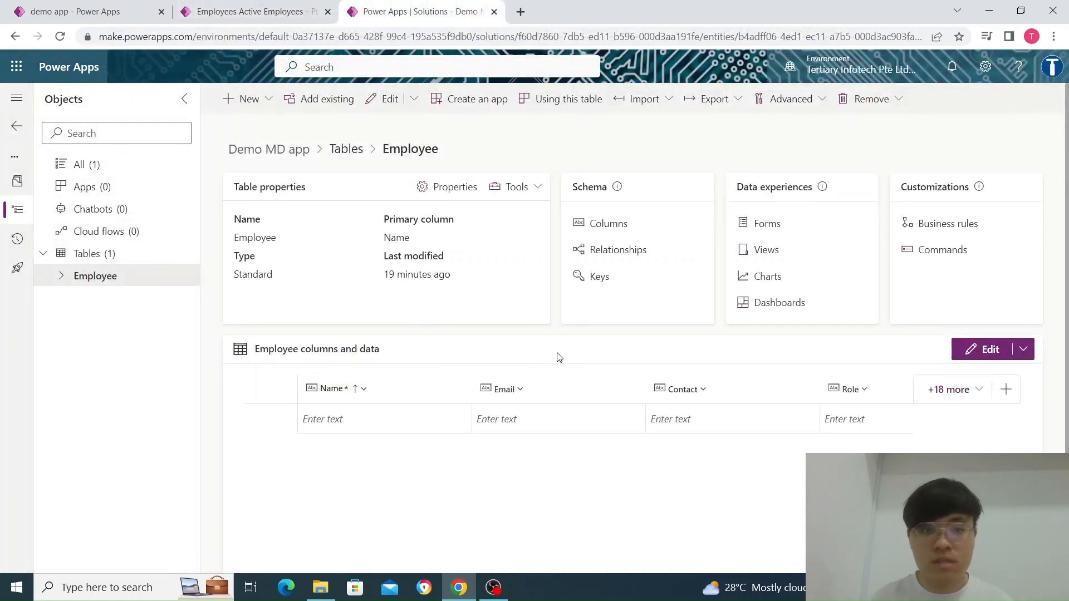
left_click(767, 251)
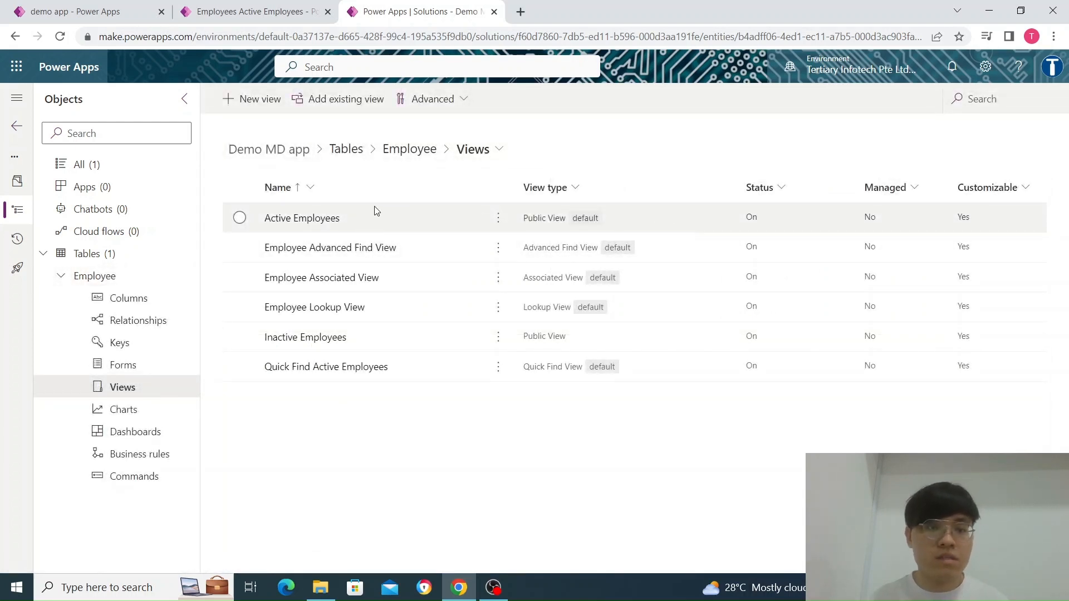
left_click(329, 221)
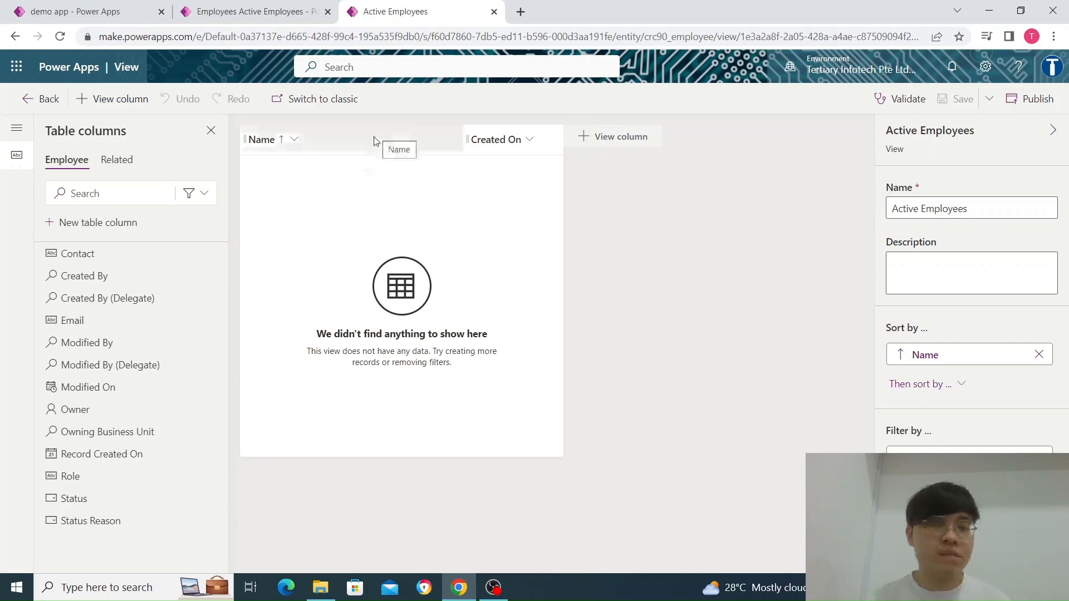
left_click(252, 15)
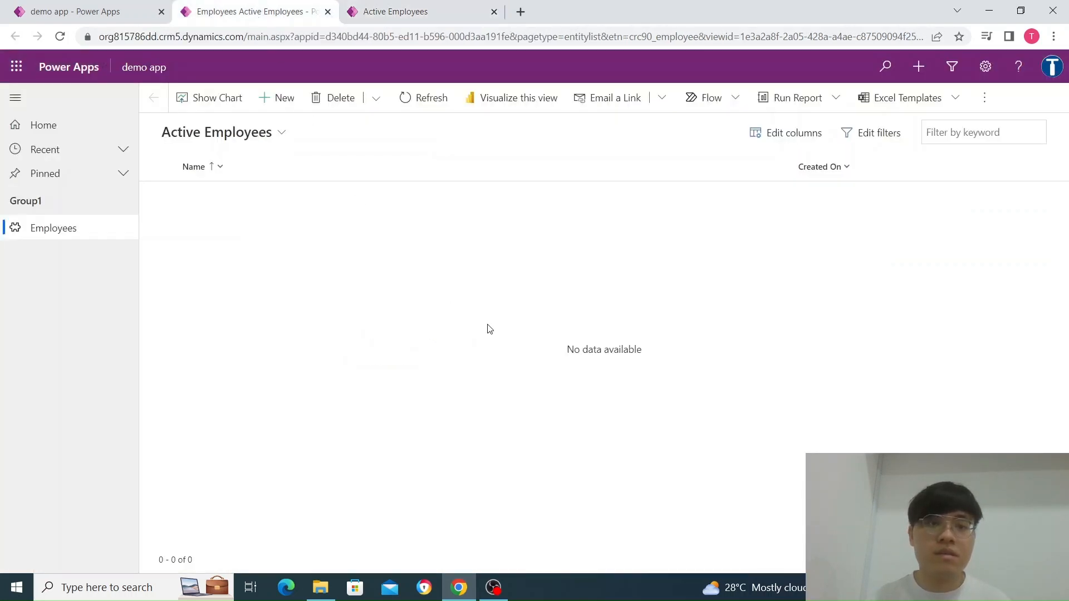
left_click(421, 12)
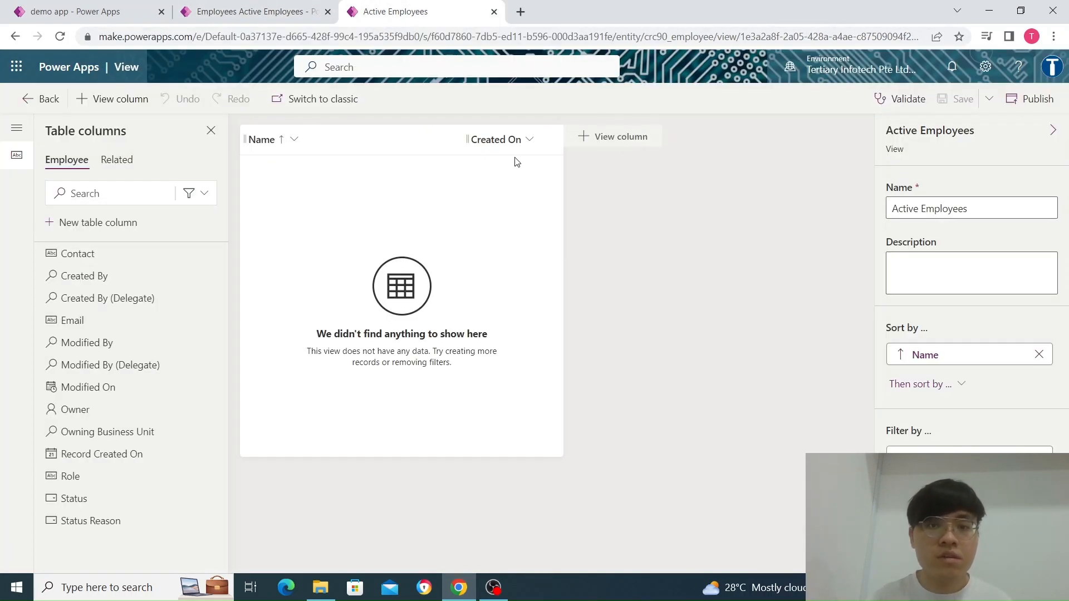
left_click(529, 139)
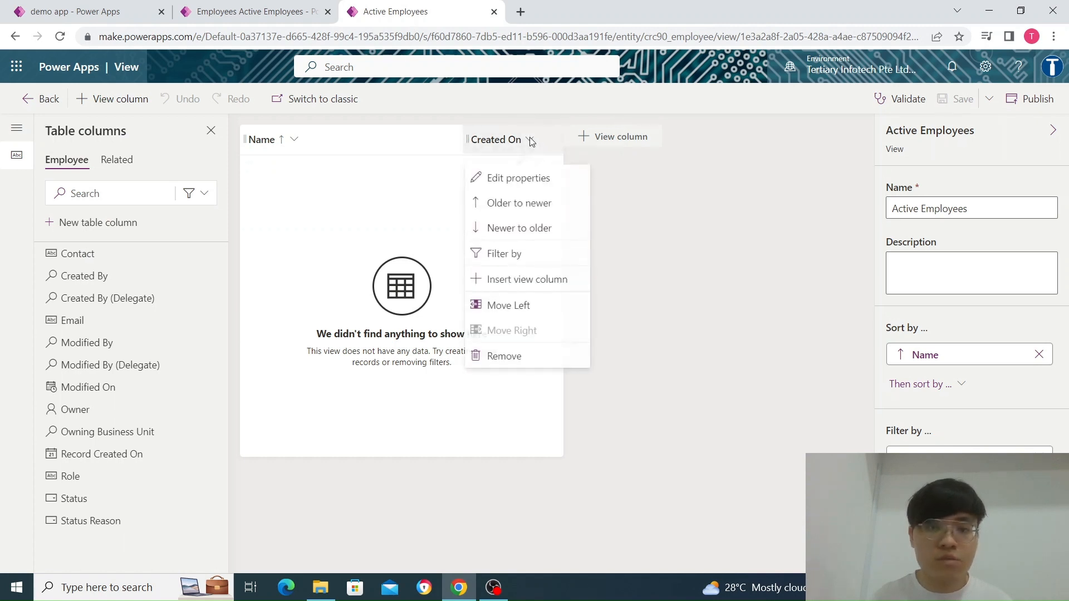
left_click(503, 357)
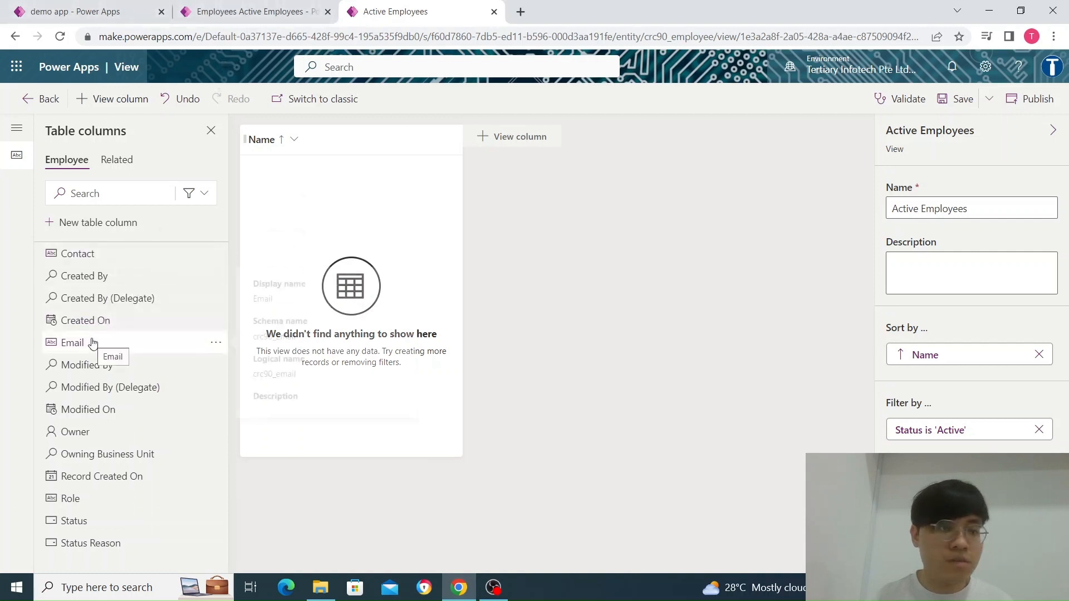
Add the Email, Contact and Role columns after Name in the Active Employees view, and save and publish the view
mouse_move(94, 344)
left_click_drag(98, 346, 496, 167)
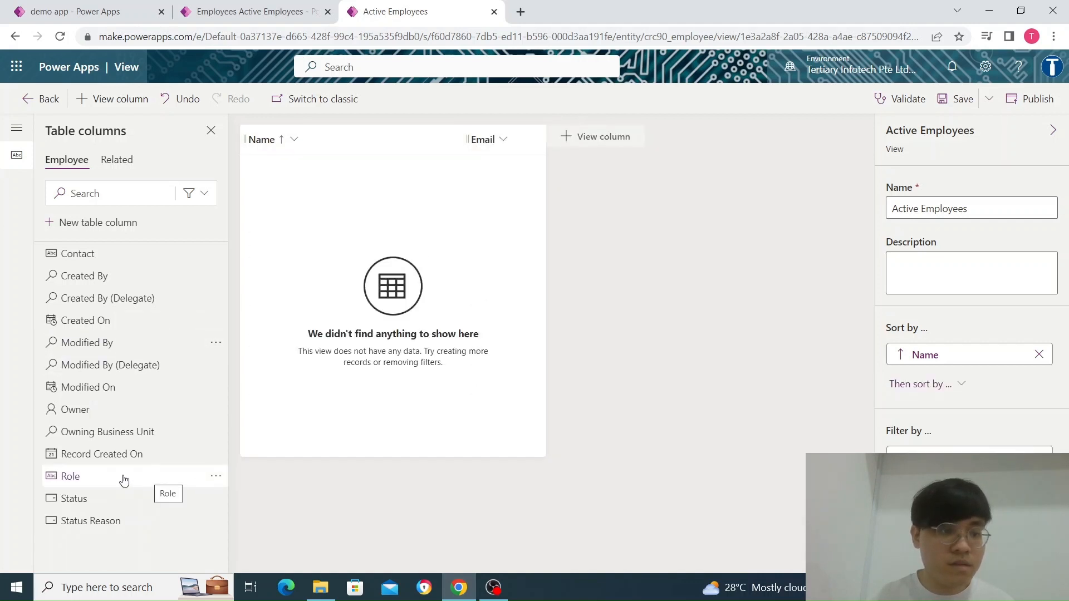
left_click_drag(136, 457, 149, 298)
mouse_move(148, 296)
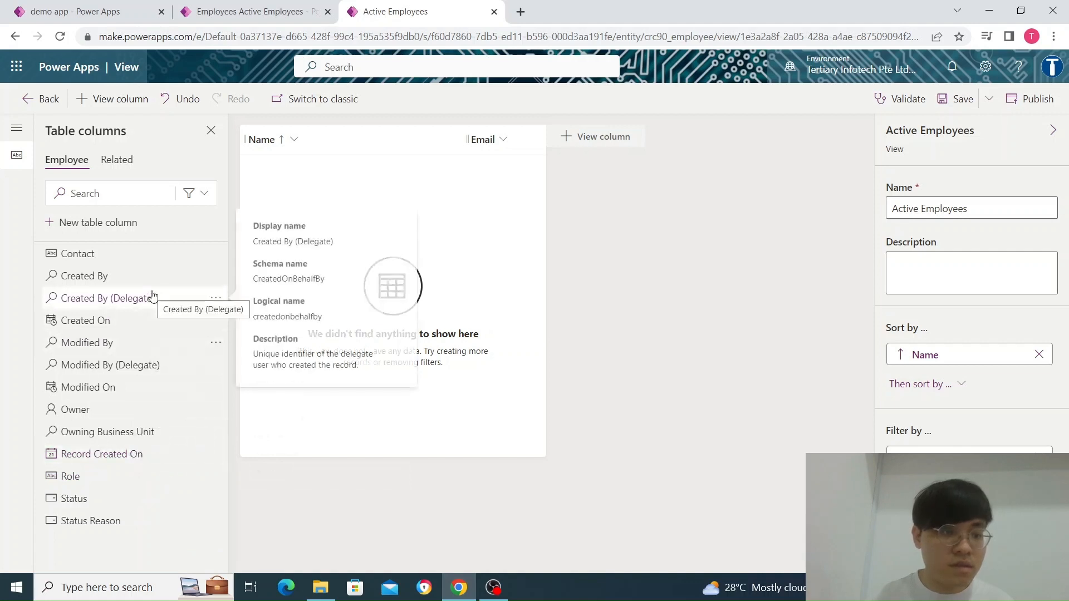
left_click_drag(136, 257, 561, 144)
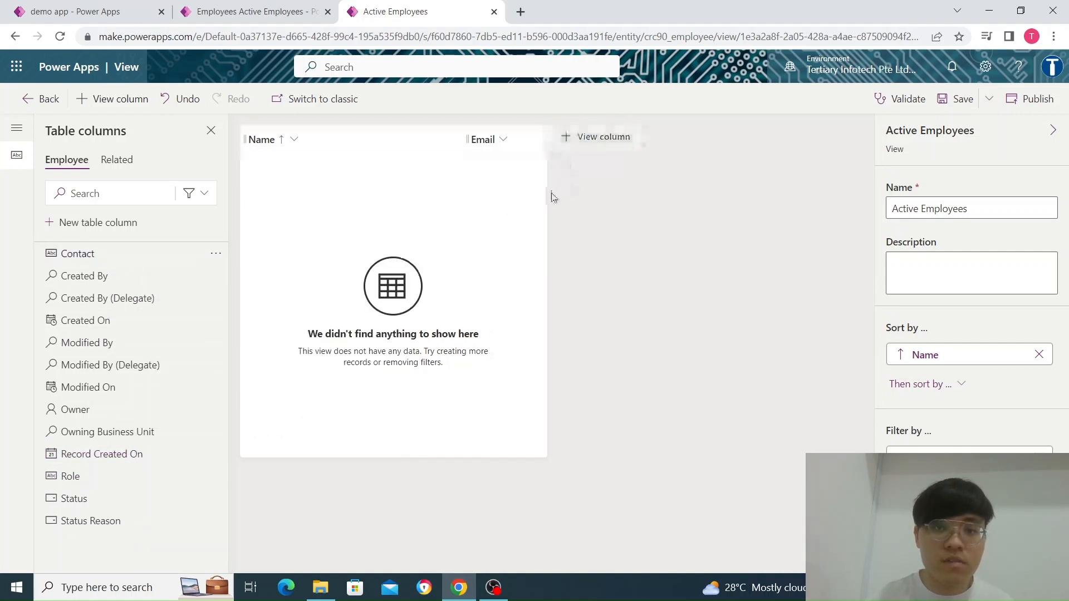
left_click_drag(145, 255, 552, 166)
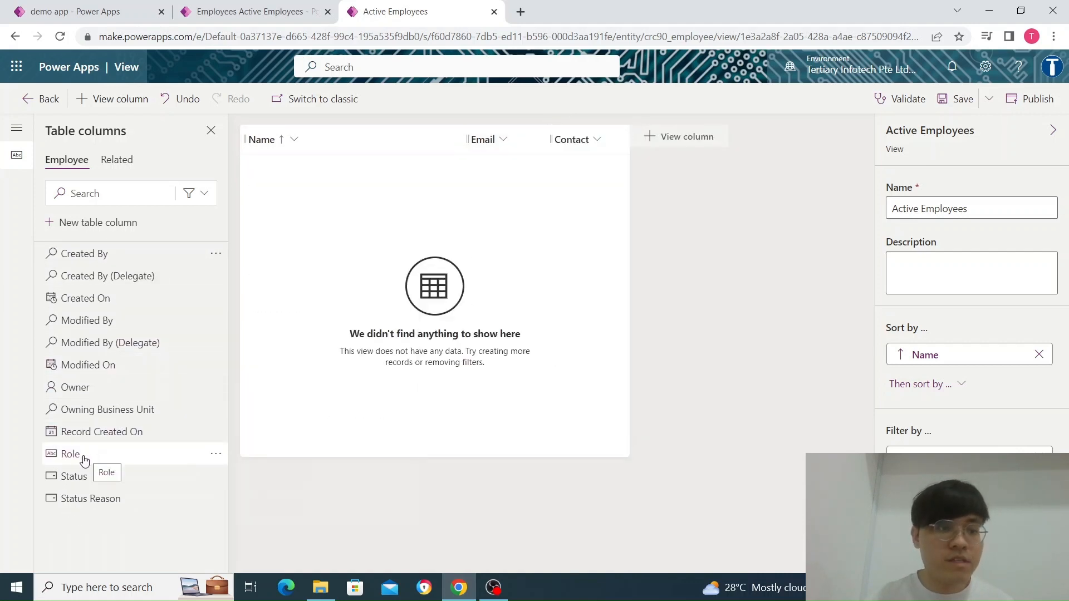
left_click_drag(59, 453, 627, 144)
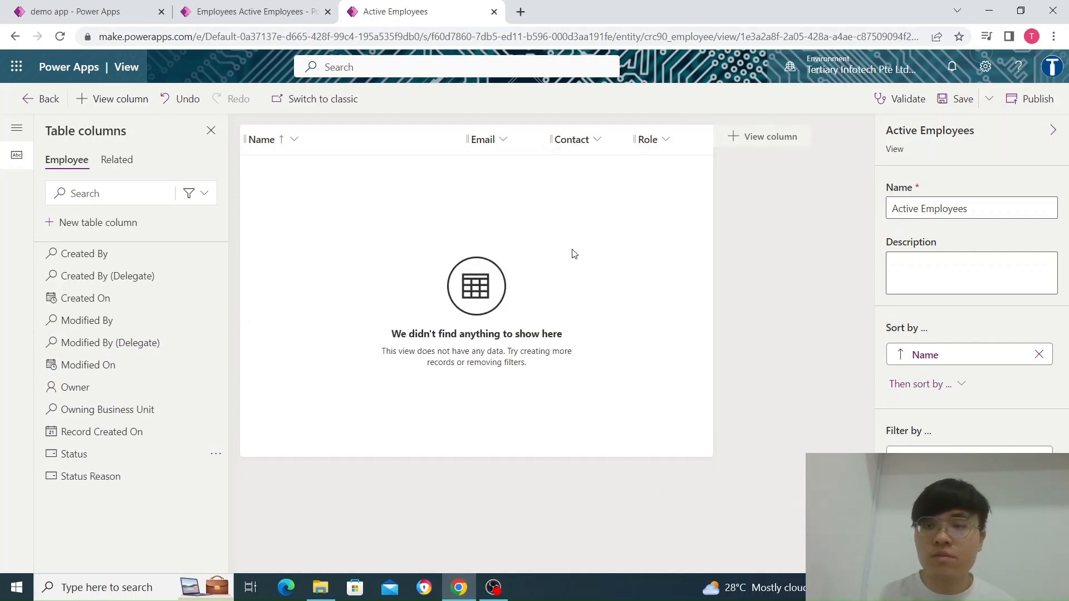
left_click(957, 98)
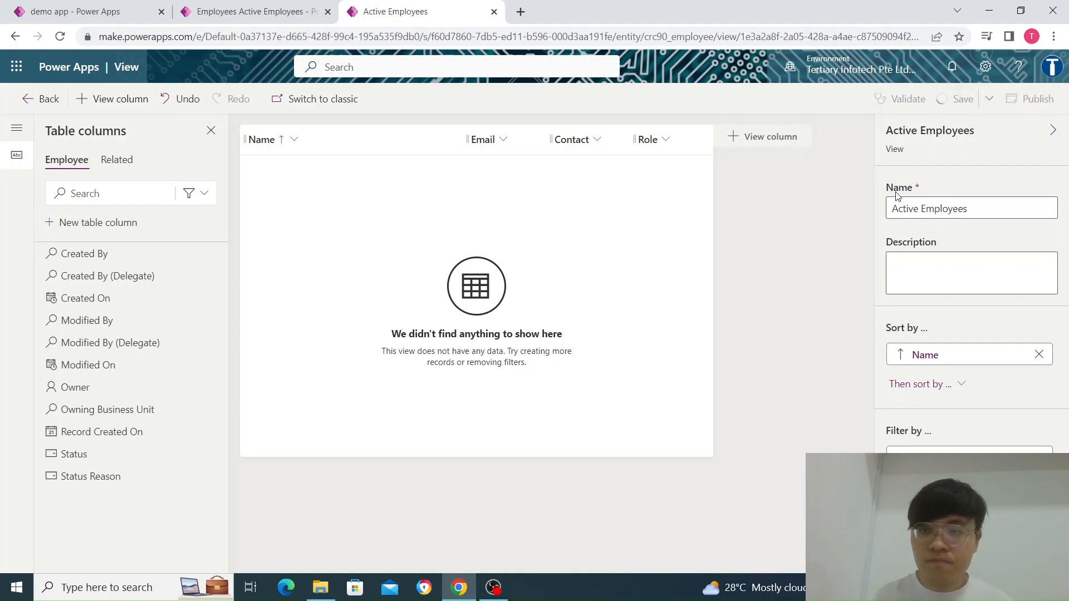
left_click(1023, 99)
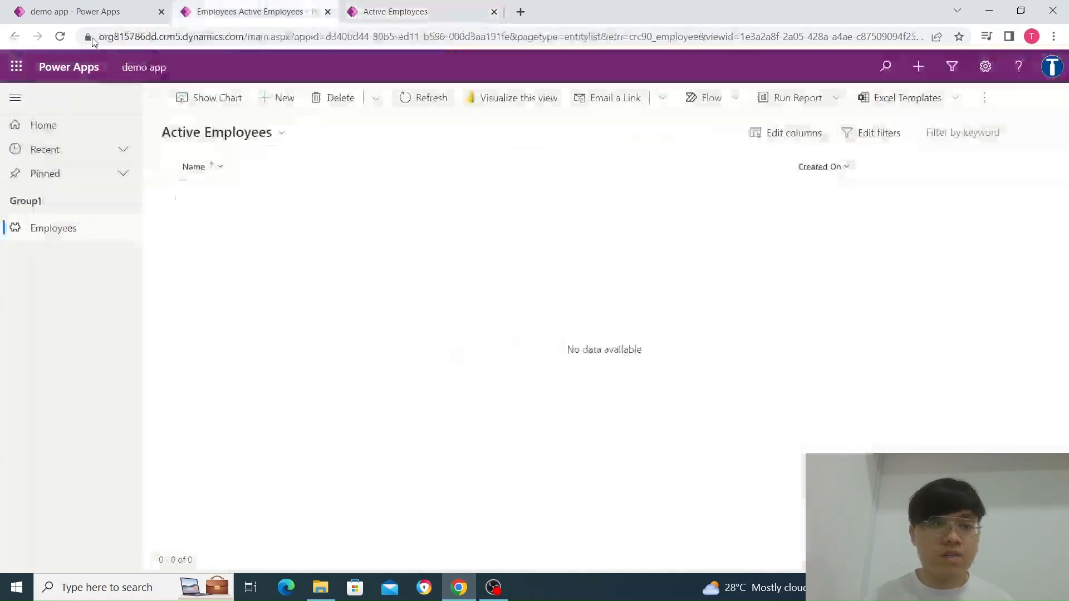
Check the running app's new Employee record form, and open the Employee table's main Information form for editing
left_click(233, 10)
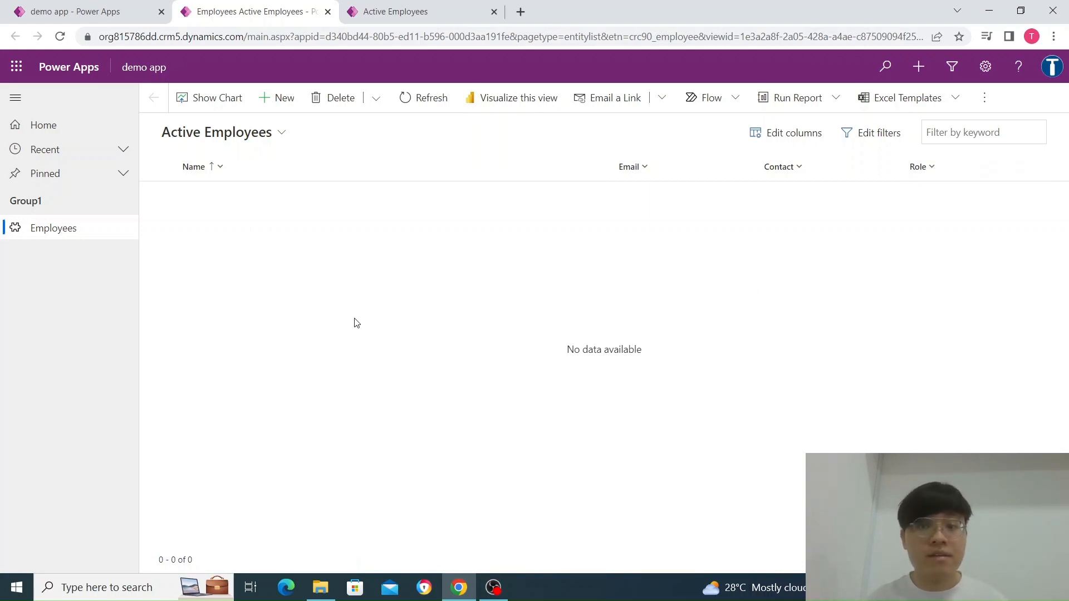
left_click(276, 97)
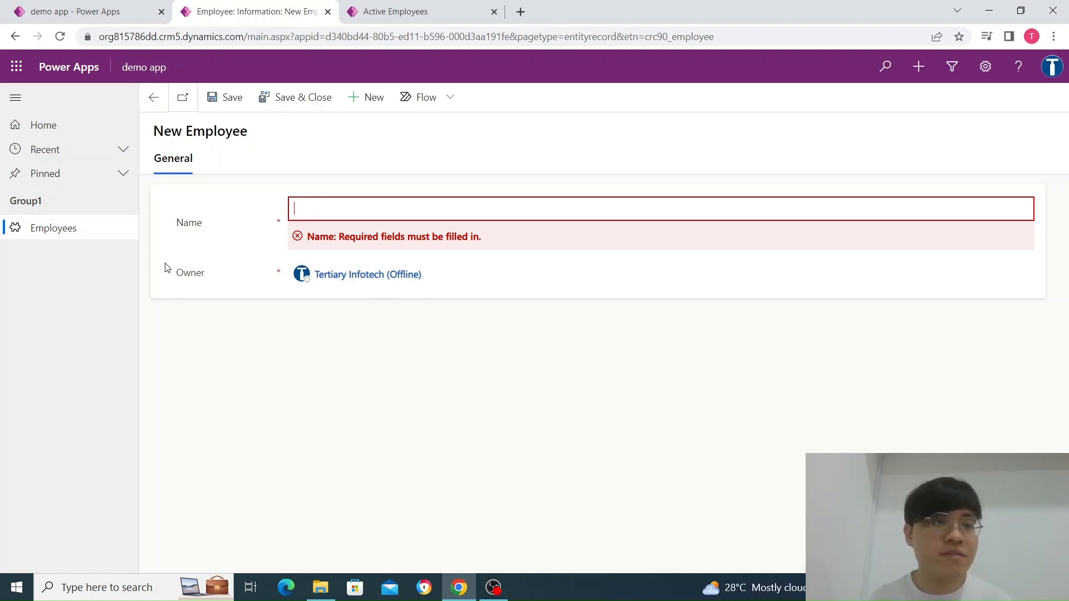
left_click(415, 11)
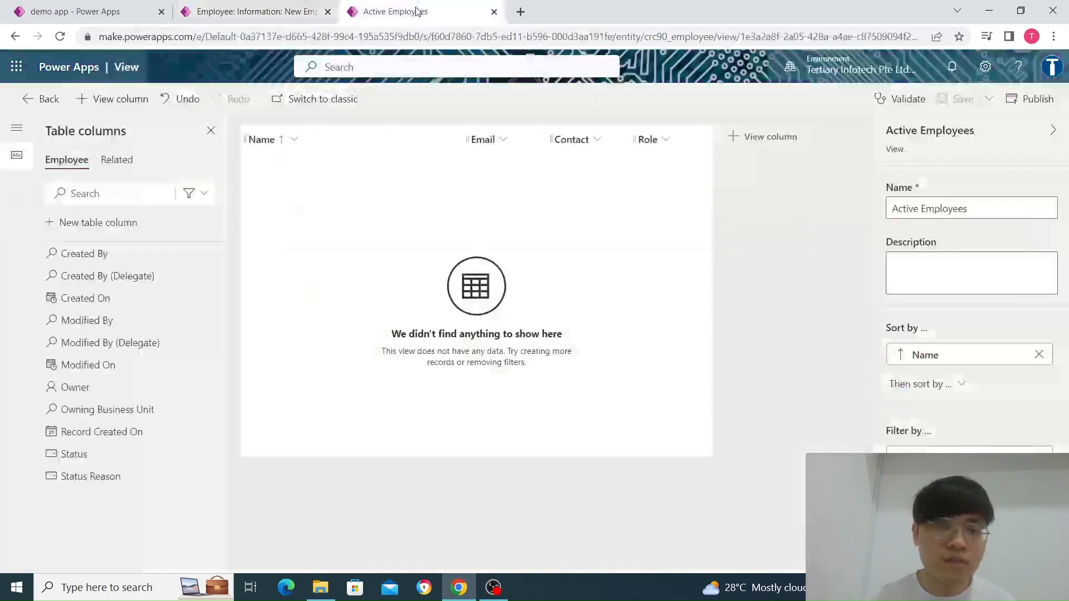
left_click(40, 98)
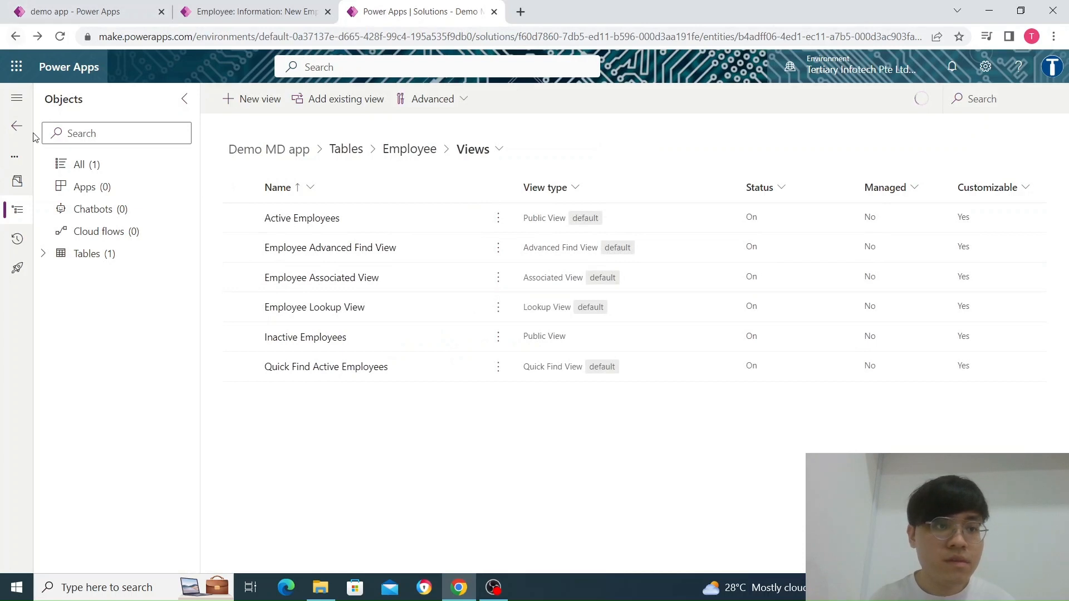
left_click(110, 254)
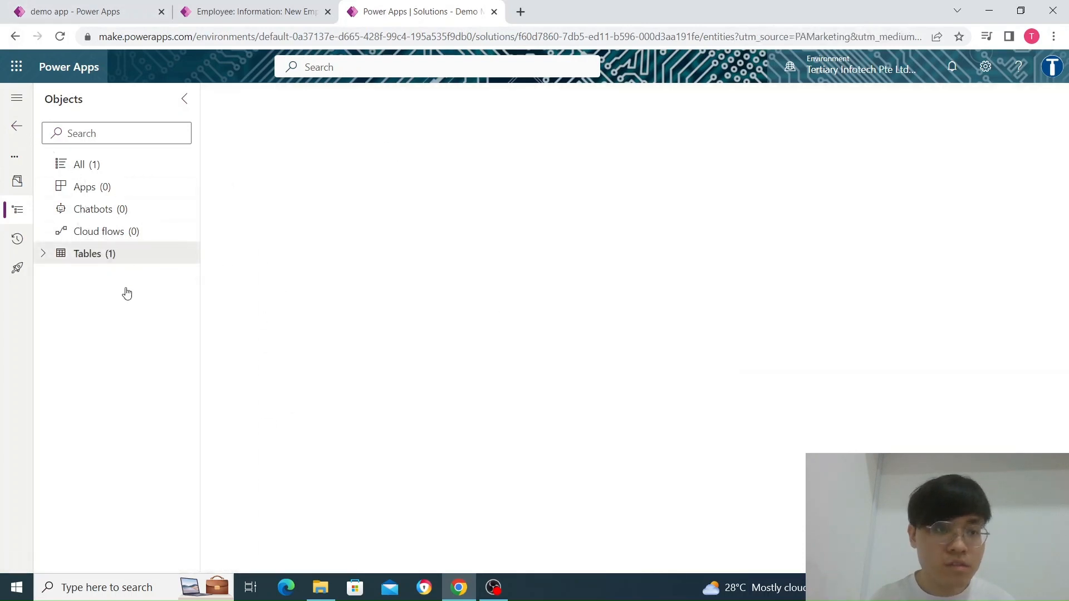
left_click(427, 222)
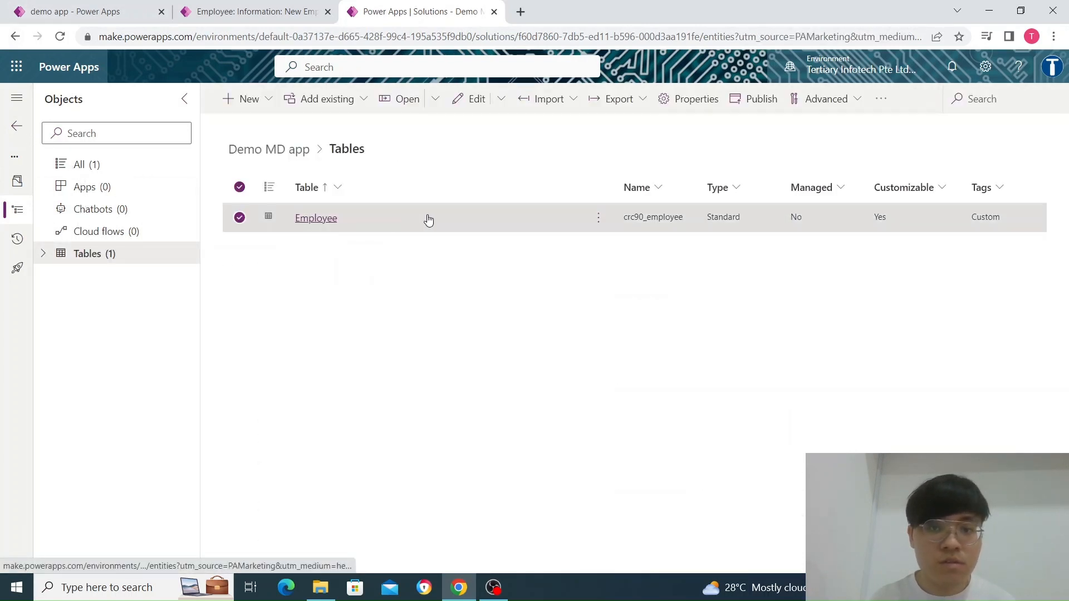
left_click(319, 222)
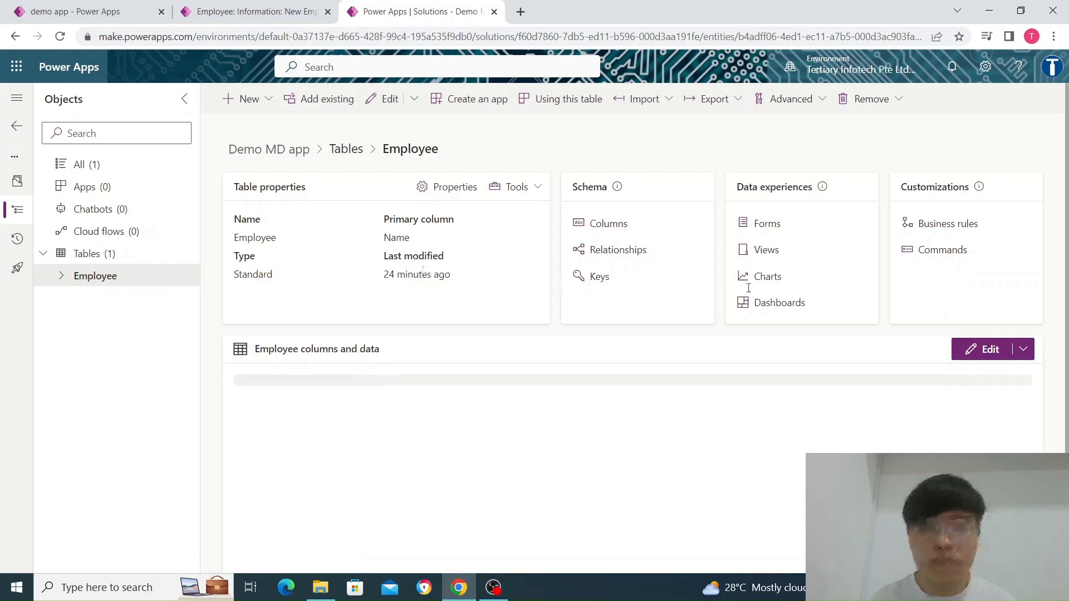
left_click(767, 225)
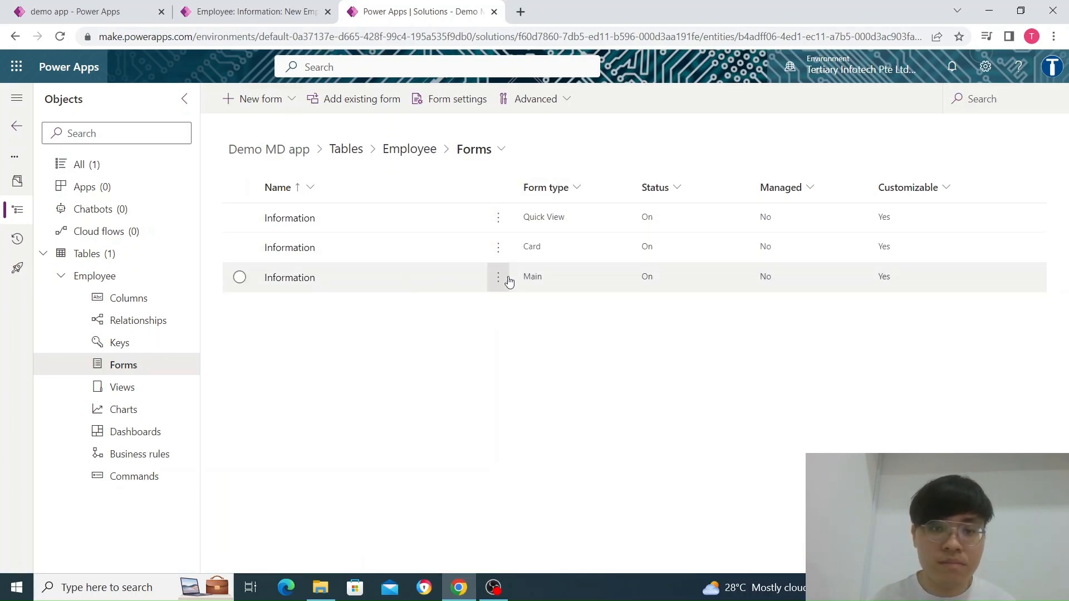
left_click(275, 282)
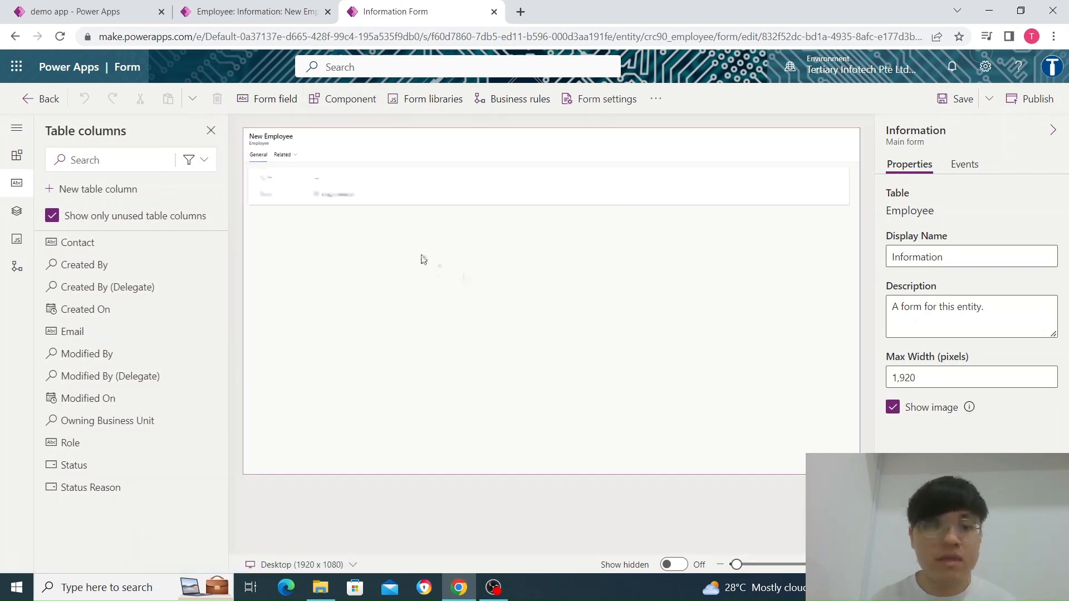
Move the Owner field from the General section into the header of the Information form
left_click(270, 11)
left_click(397, 11)
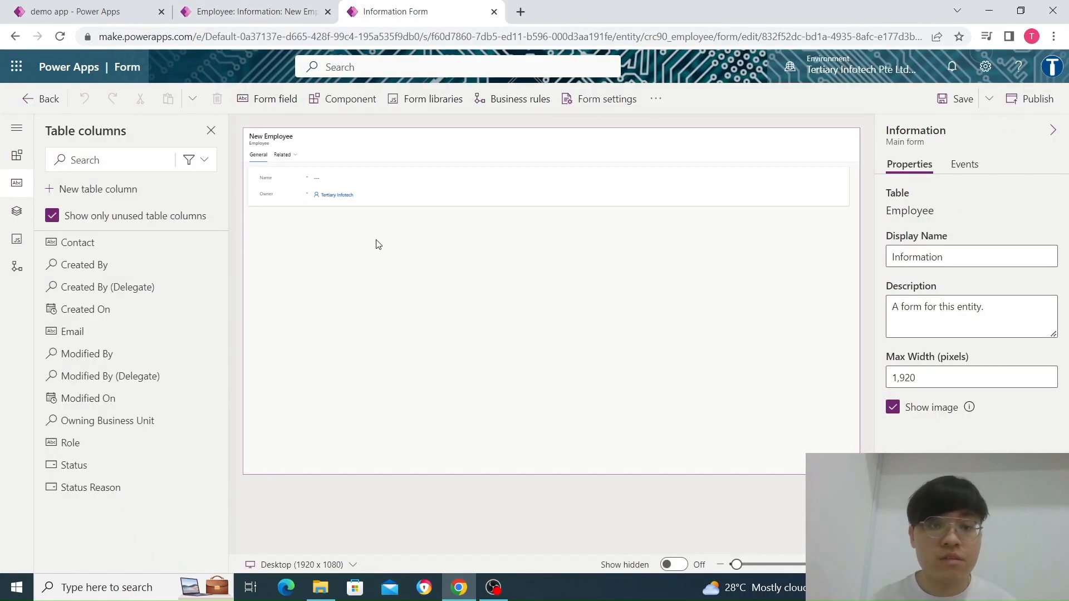
left_click(342, 201)
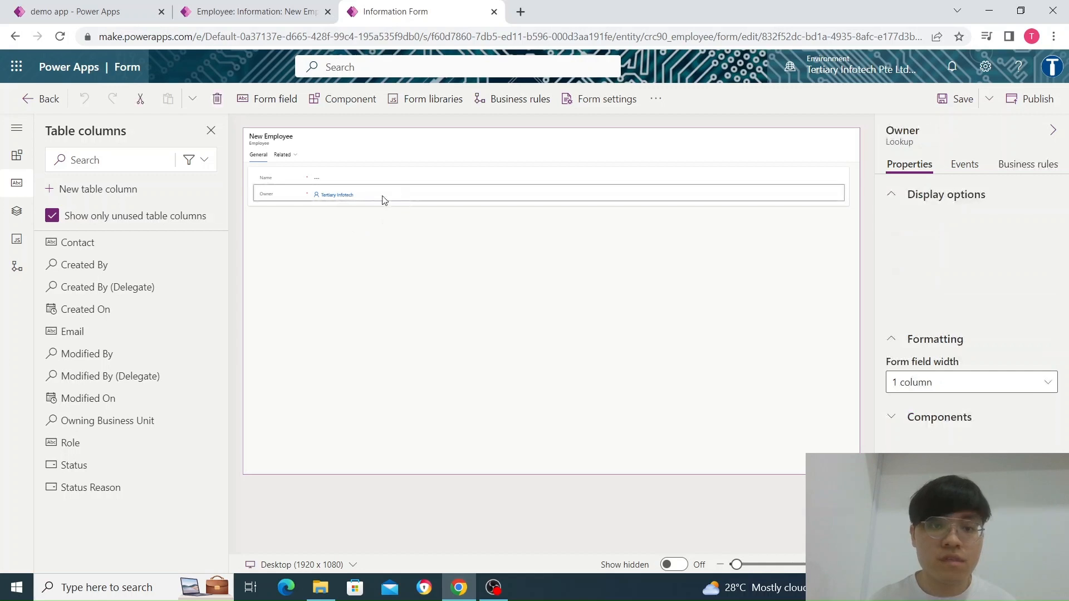
left_click_drag(333, 199, 829, 150)
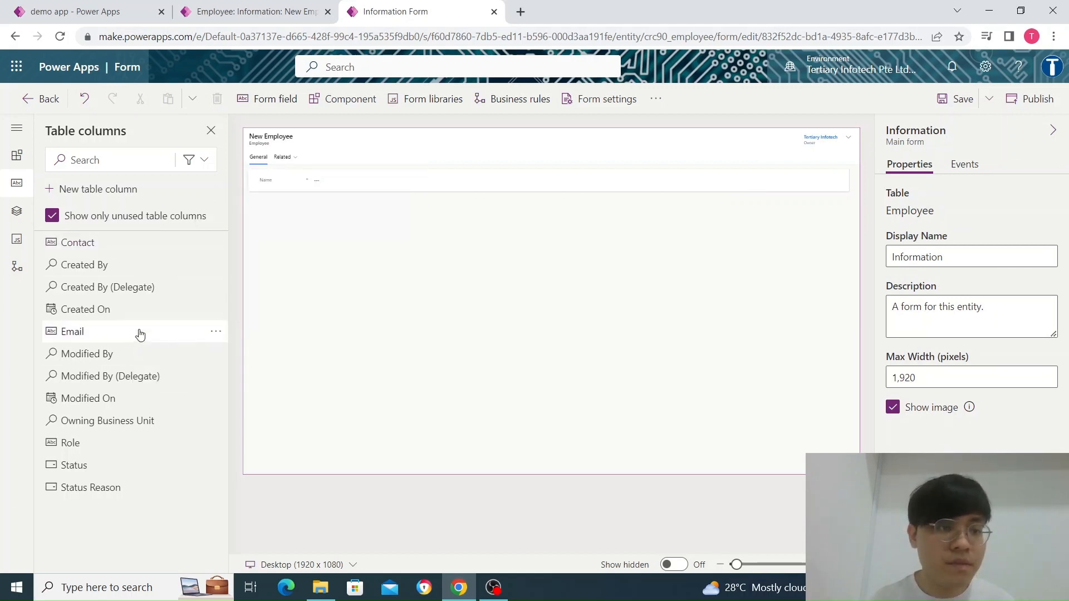
Add the Email, Contact and Role columns below Name on the Information form and publish the form
left_click_drag(139, 333, 359, 186)
left_click_drag(80, 242, 337, 203)
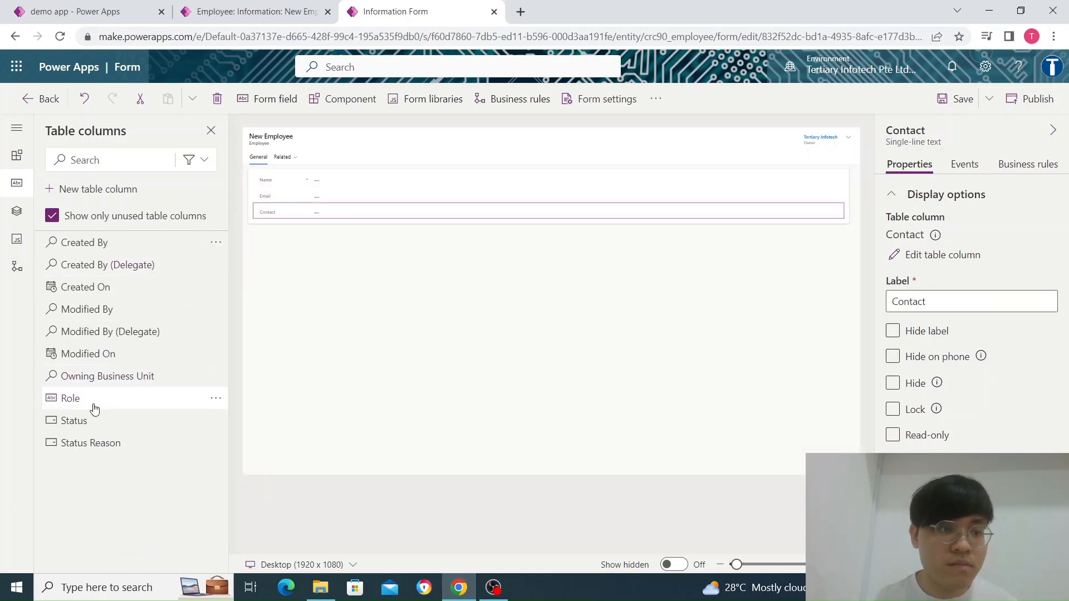
left_click_drag(94, 409, 317, 219)
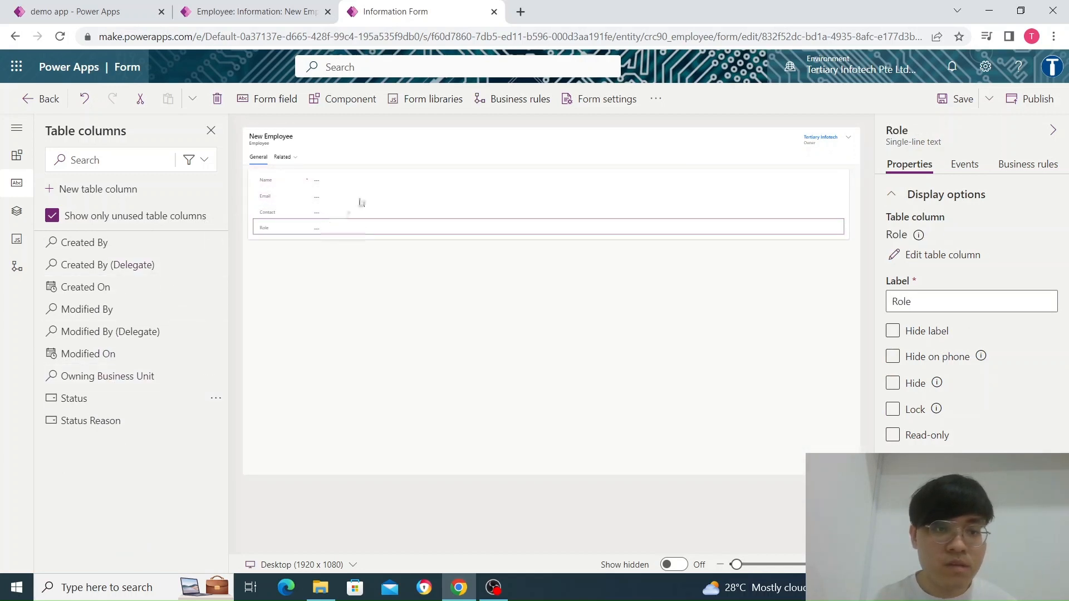
left_click(1030, 99)
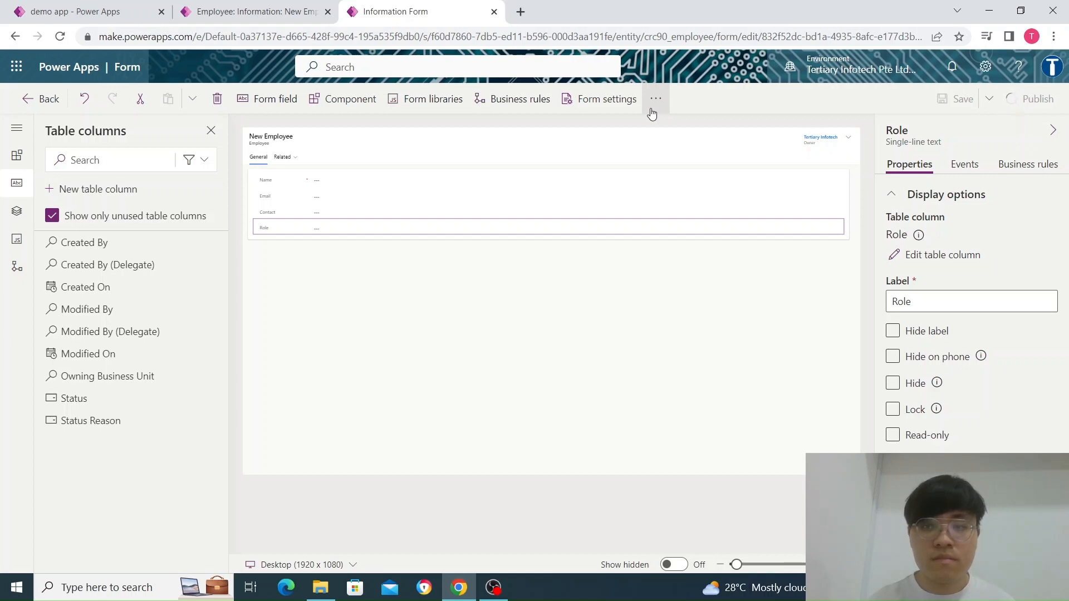
Reload the running app's new Employee form, enter the employee's name, email, contact number and the role Engineer, and save and close the record
left_click(225, 13)
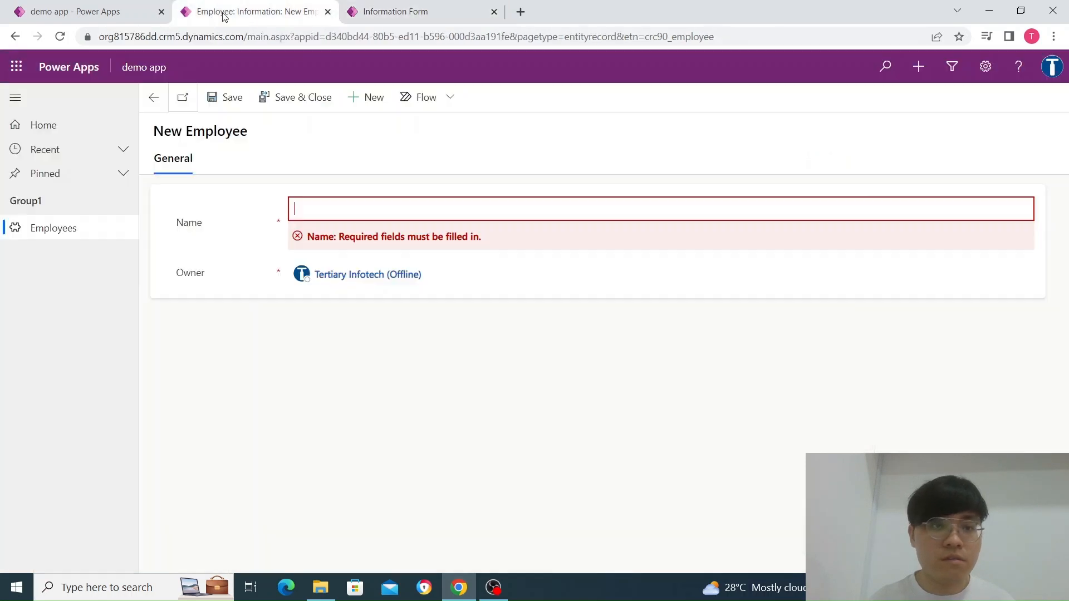
left_click(59, 36)
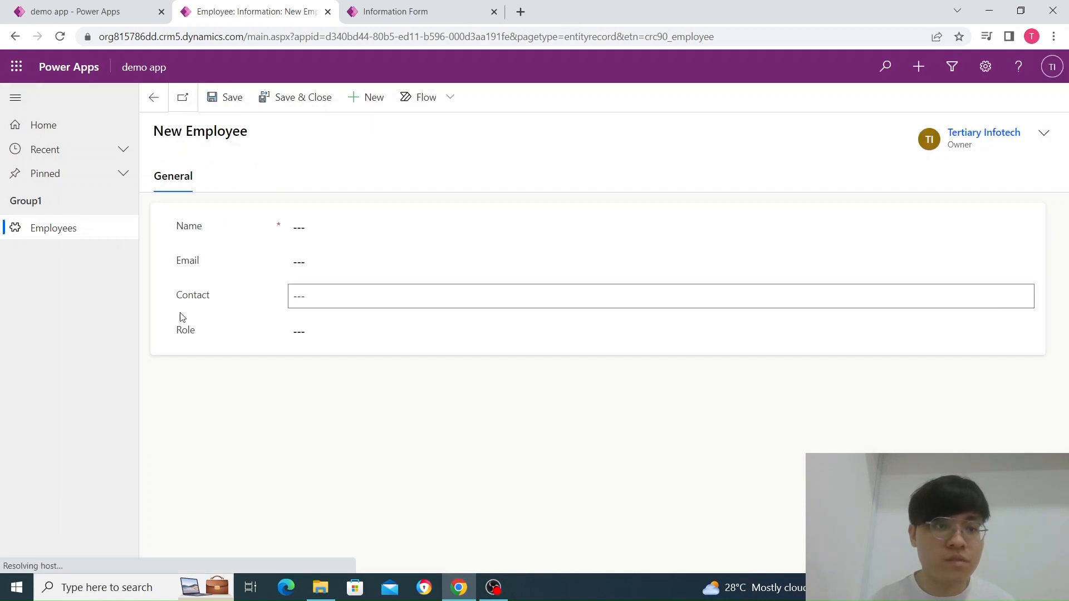
left_click(340, 226)
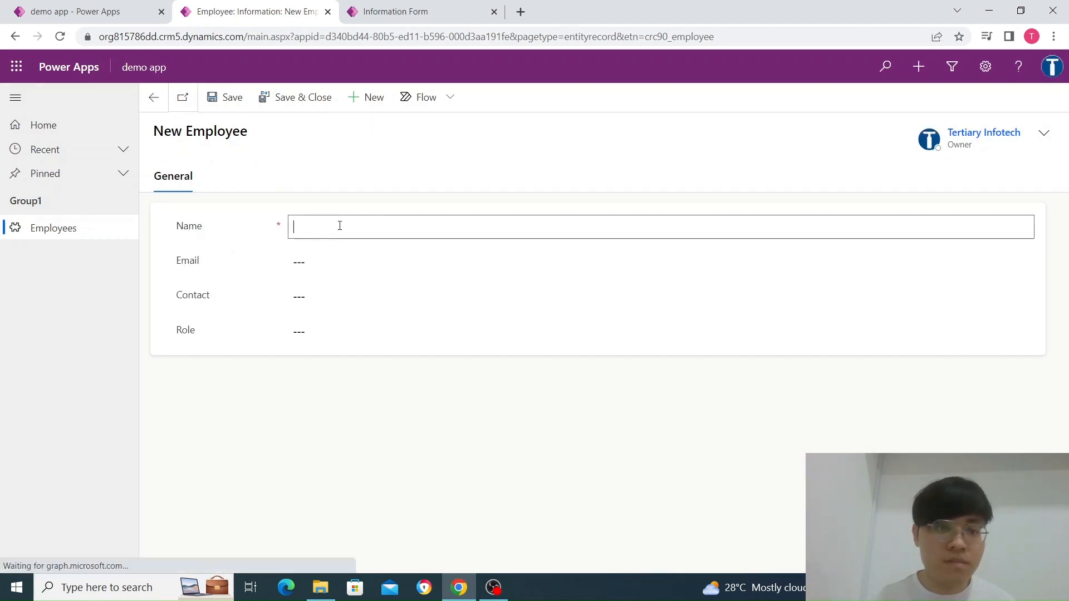
type("james")
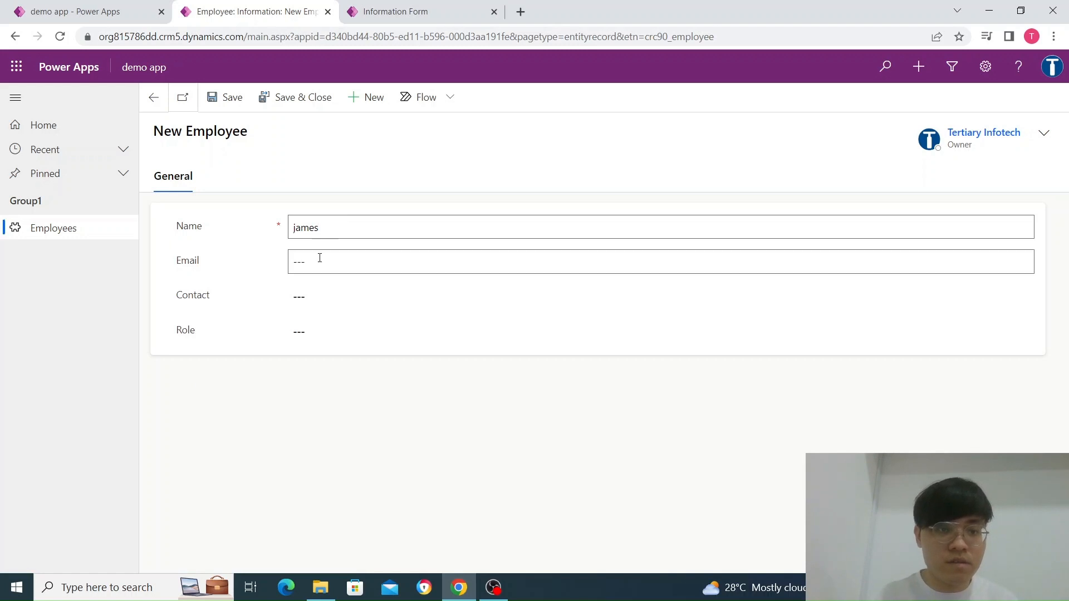
left_click(318, 255)
type("tes")
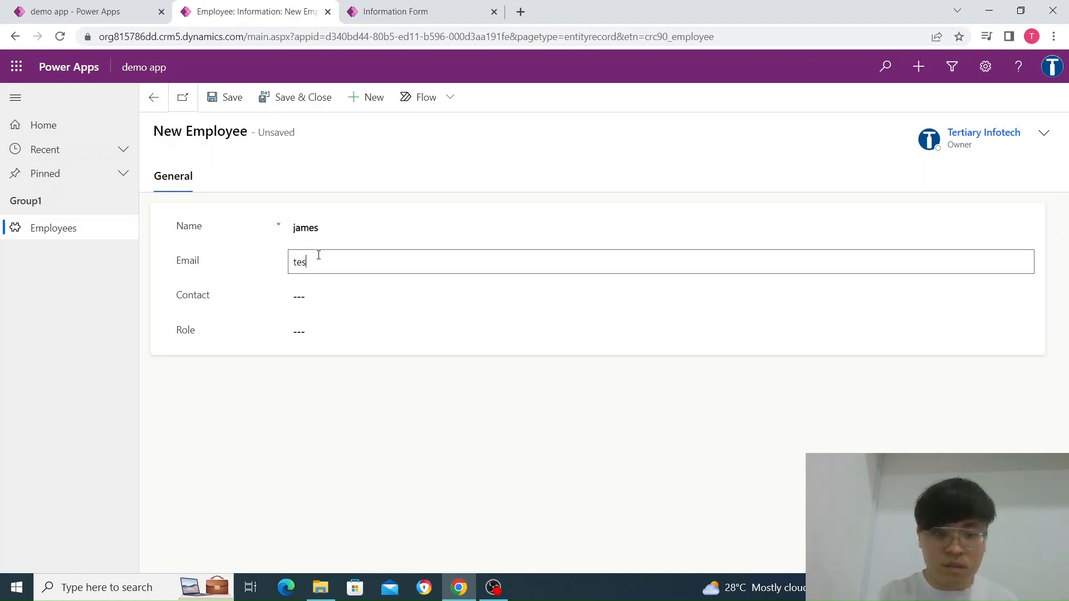
type("t@abc.c")
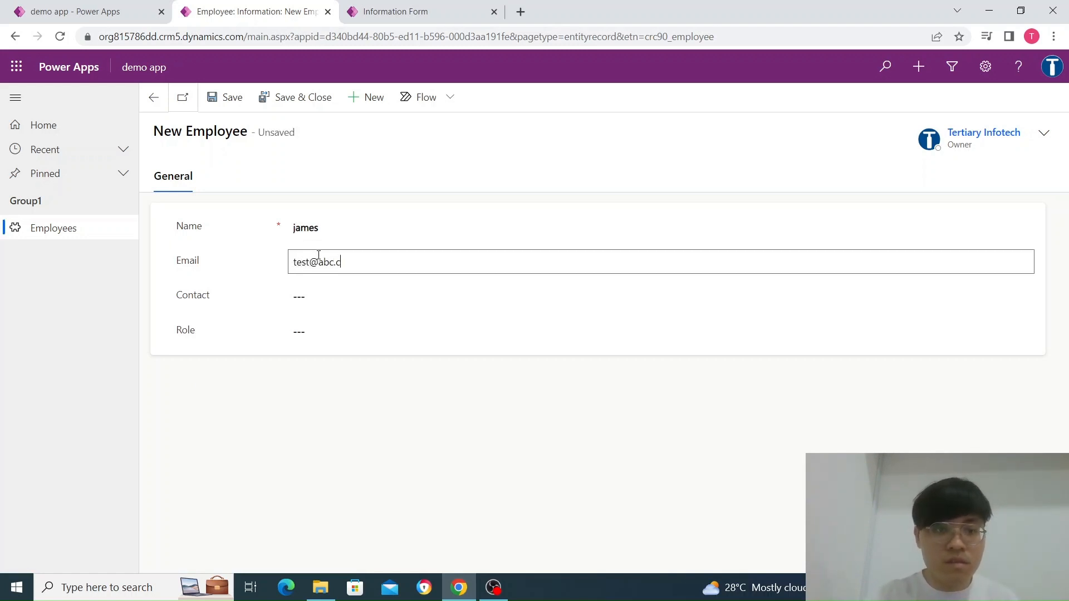
type("om")
key("Tab")
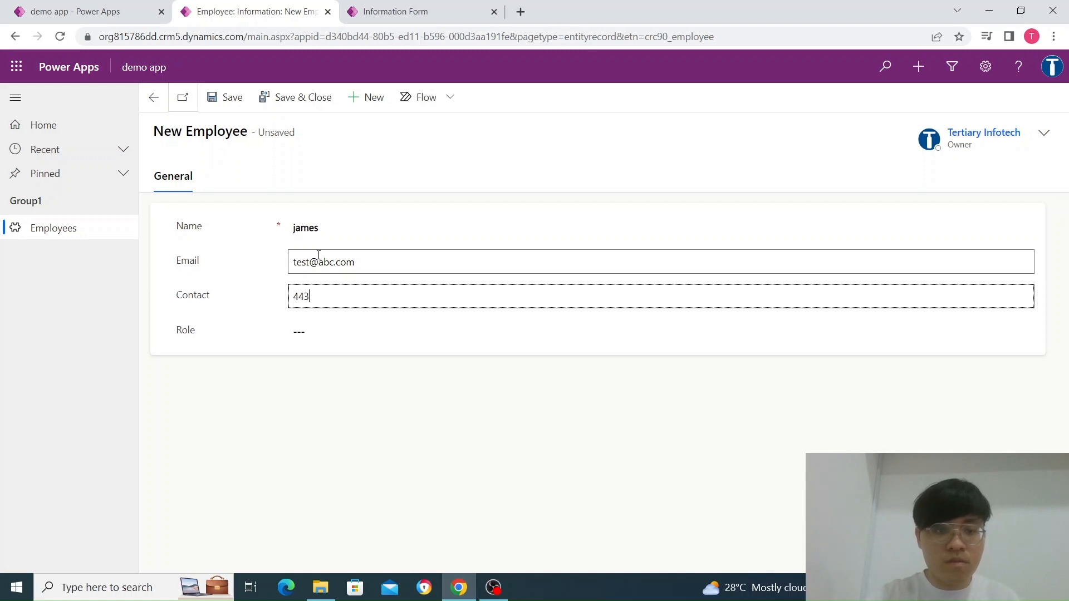
key("Tab")
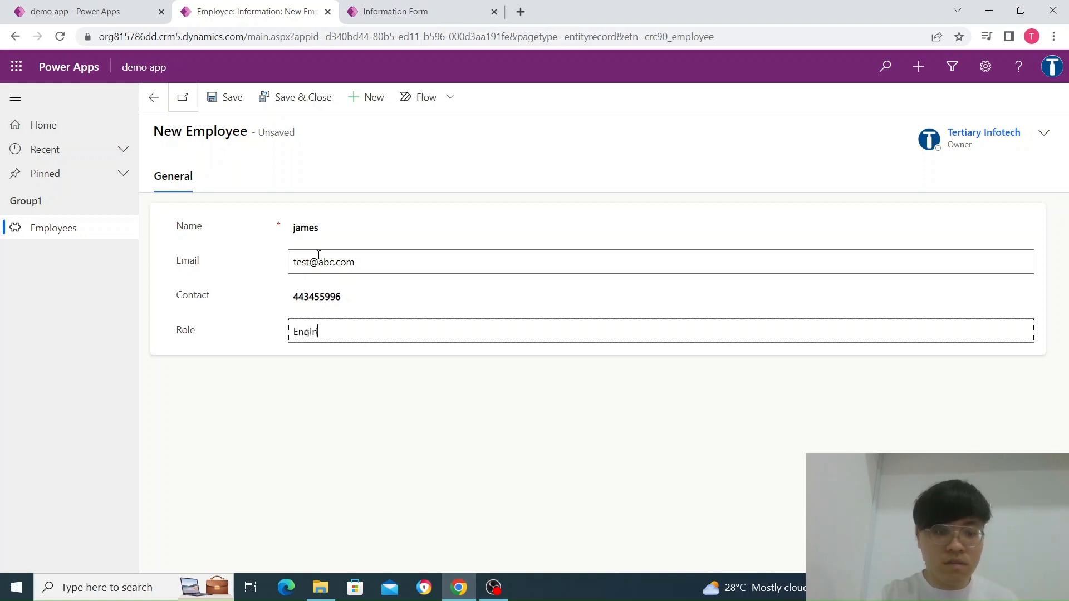
left_click(305, 98)
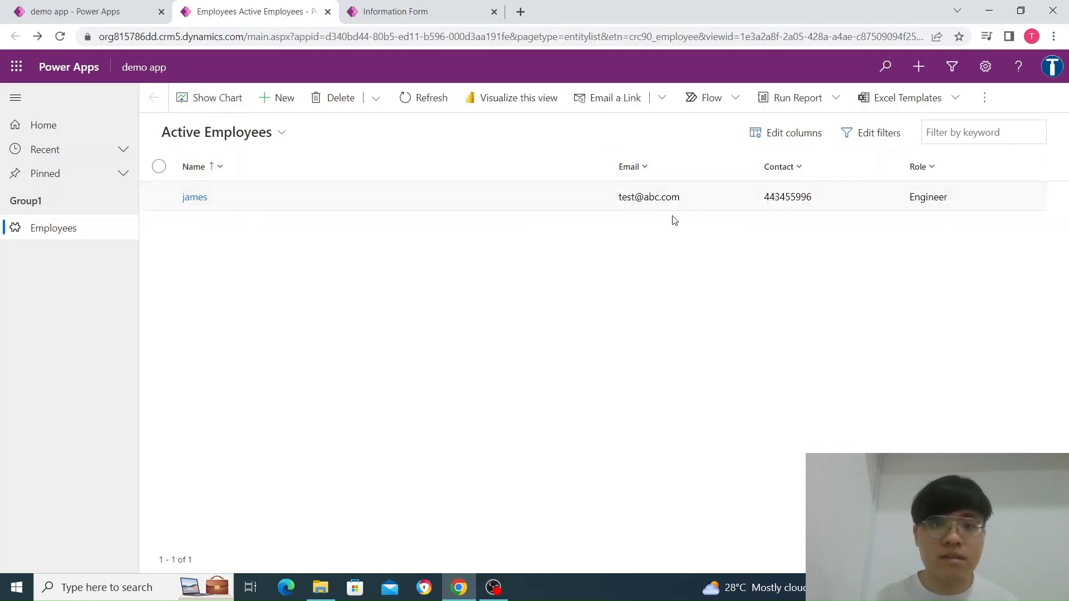
Open the saved employee record for editing and add a surname to its Name field
left_click(201, 206)
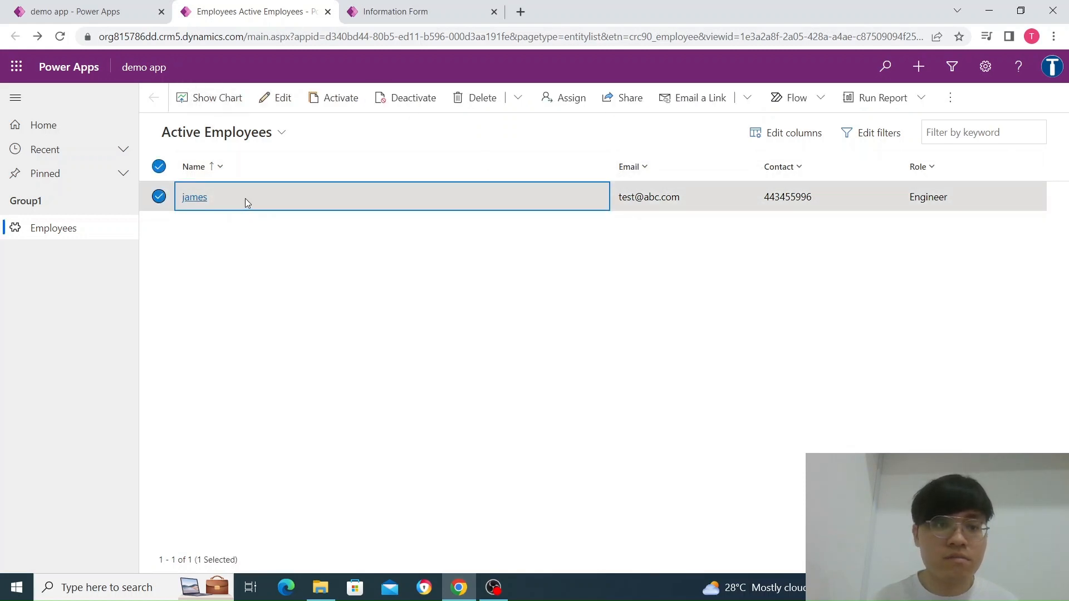
left_click(257, 99)
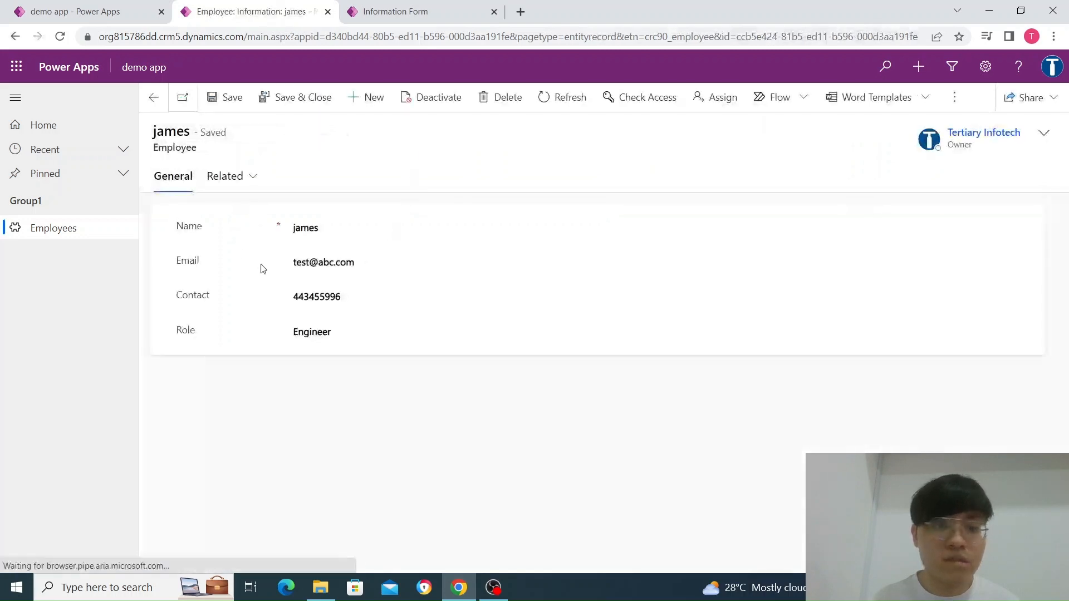
left_click(389, 236)
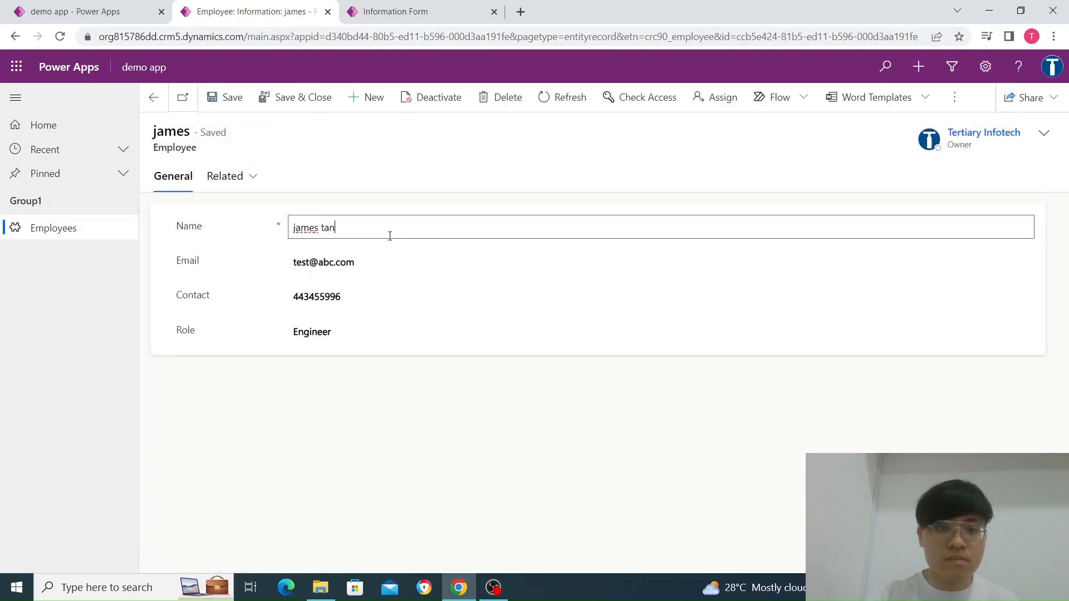